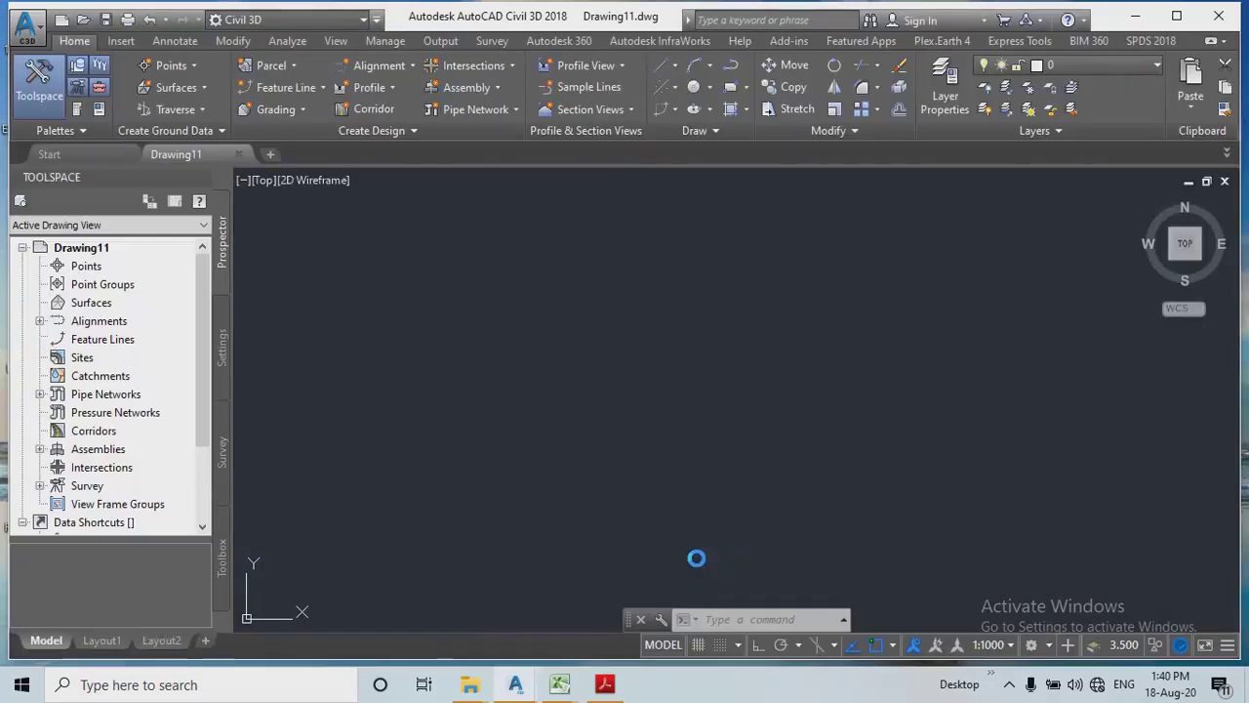
# Step: Place a point at X 241279.78, Y 1866773.68 using the PO (POINT) command
pyautogui.press('Escape')
pyautogui.press('Escape')
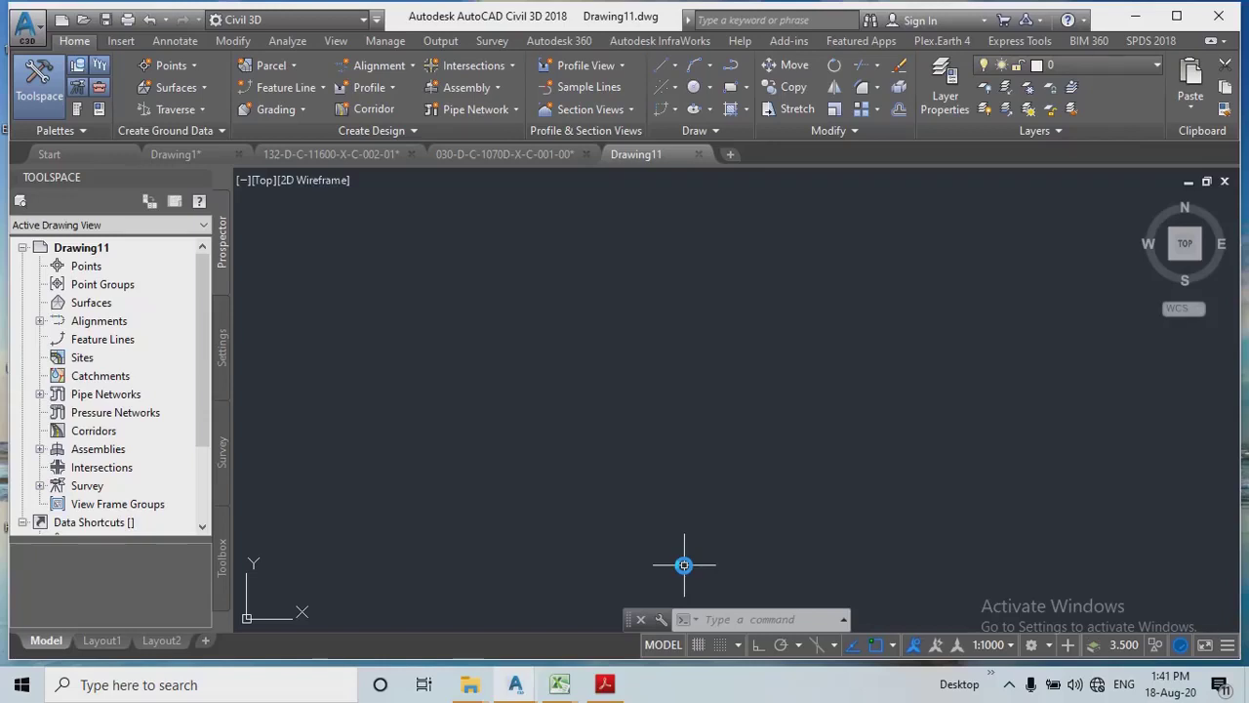
pyautogui.press('Escape')
pyautogui.press('Escape')
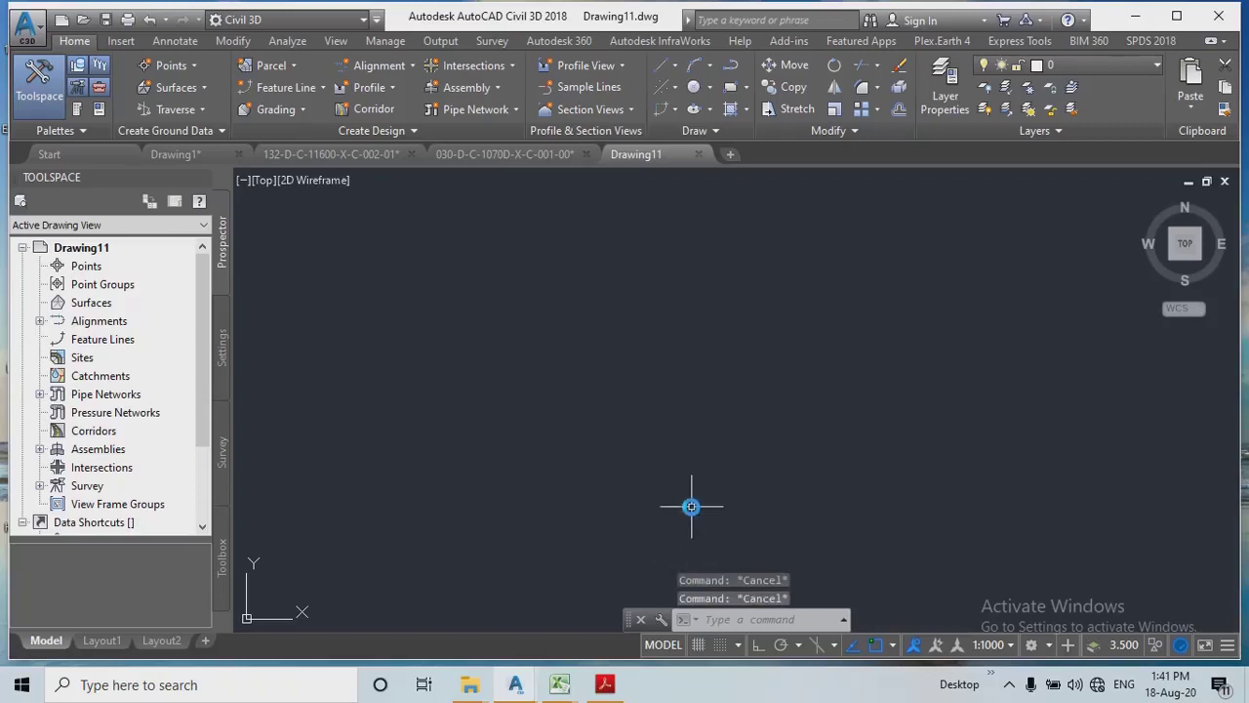
pyautogui.press('Escape')
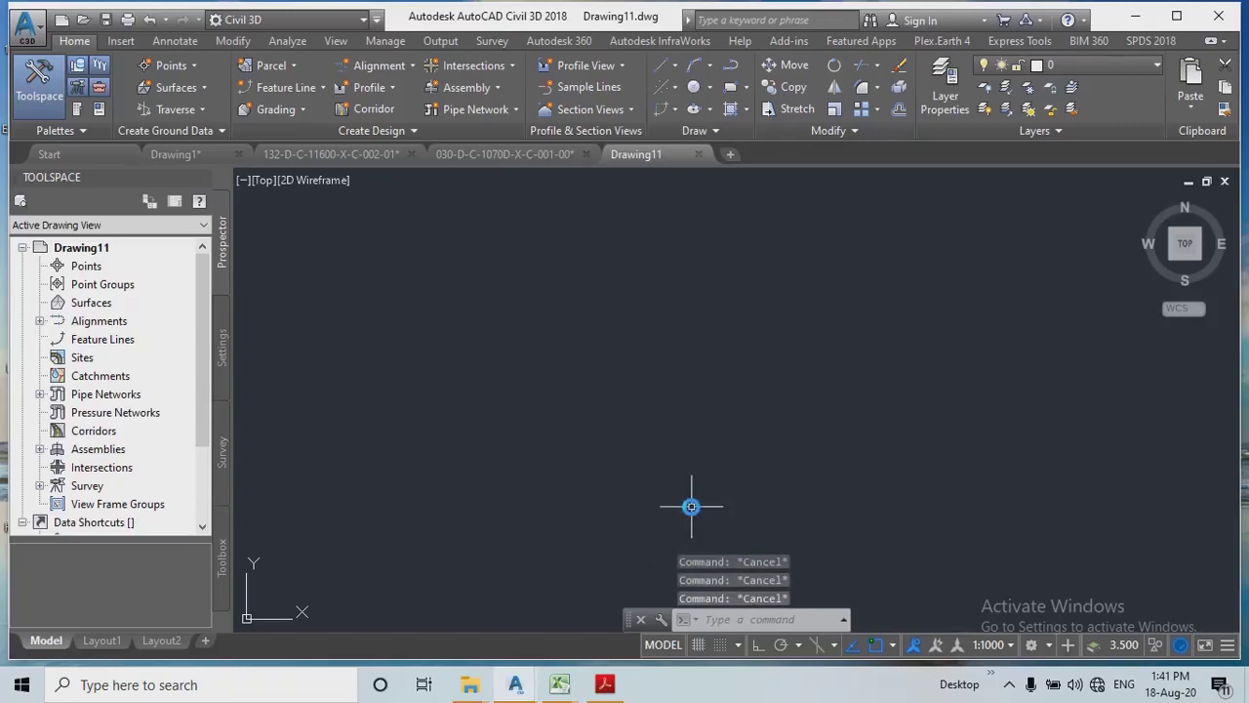
pyautogui.write('P')
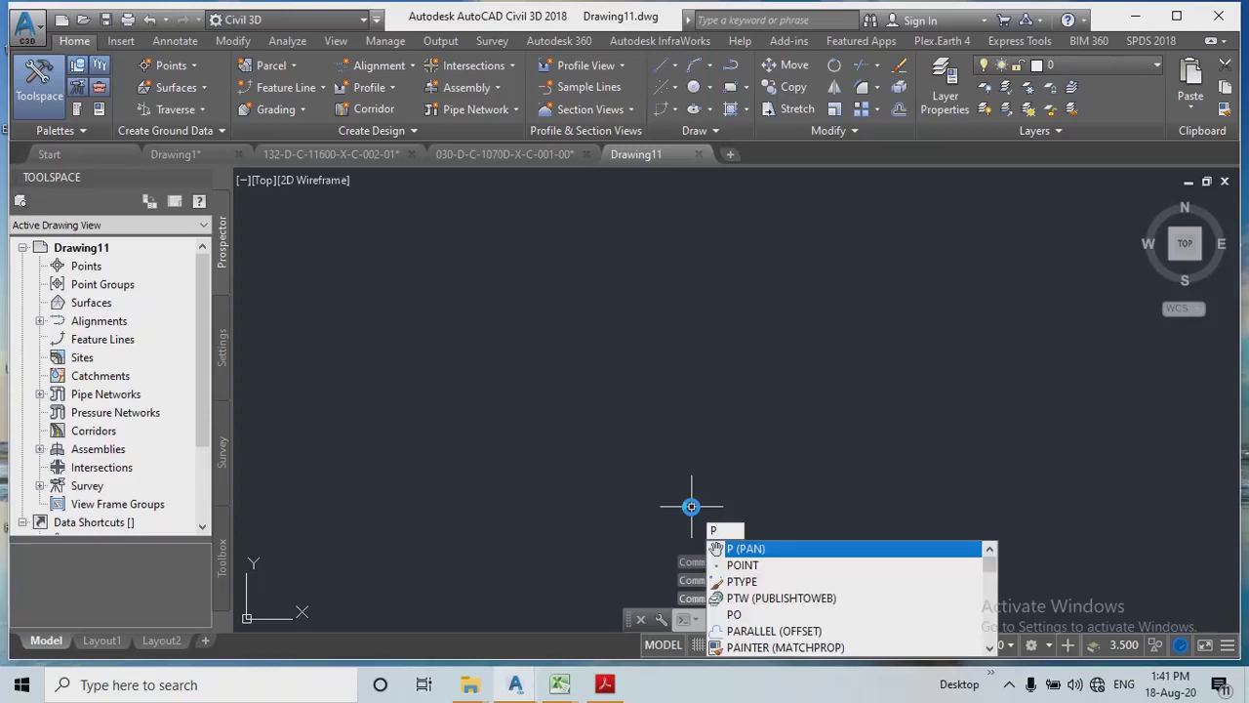
pyautogui.write('O')
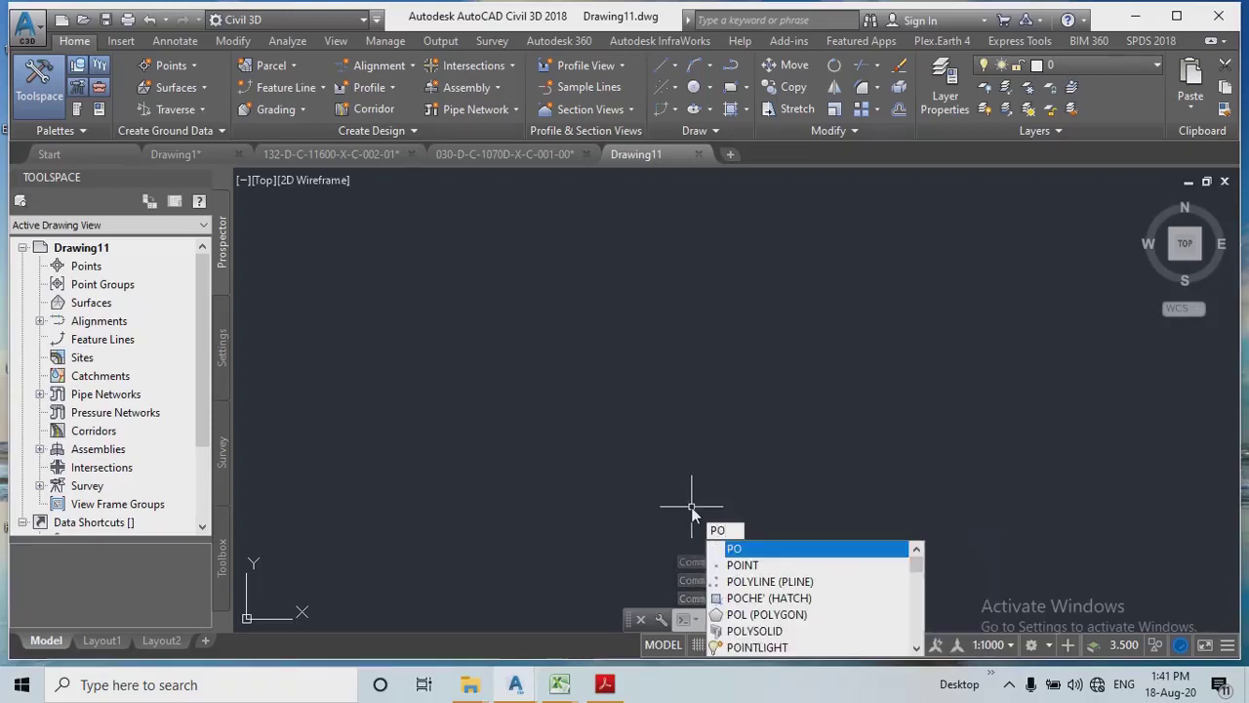
pyautogui.press('Return')
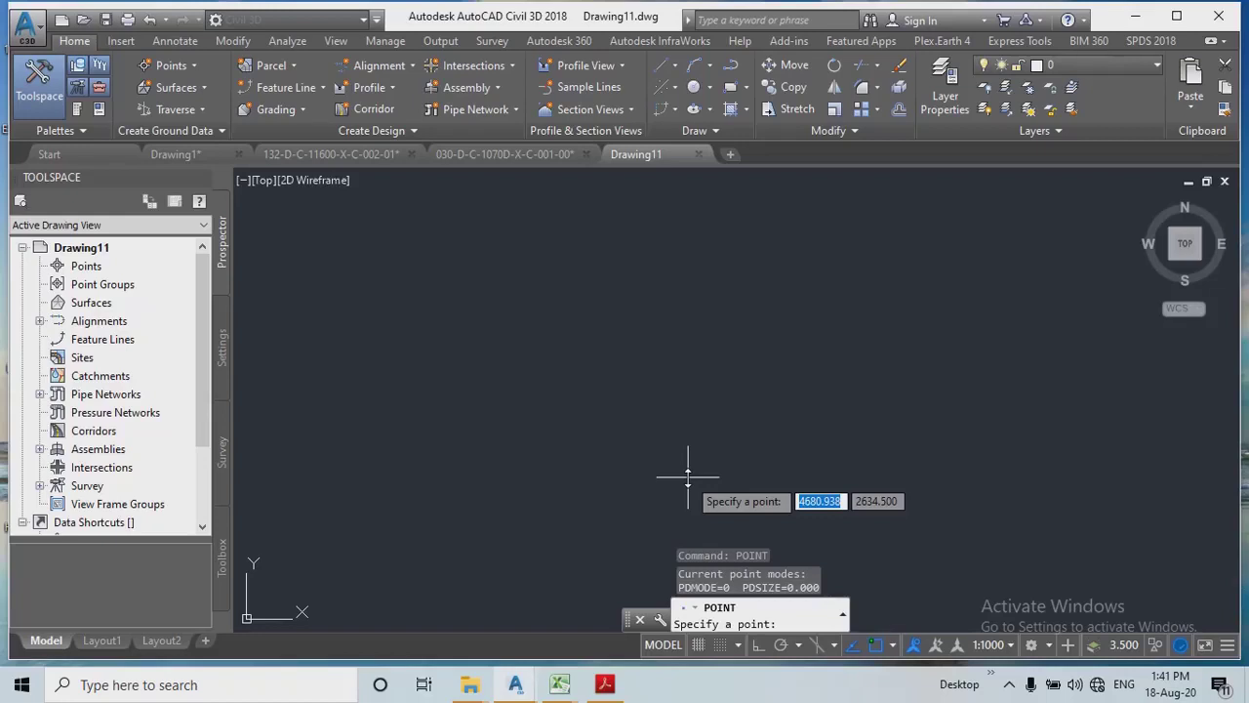
pyautogui.write('24')
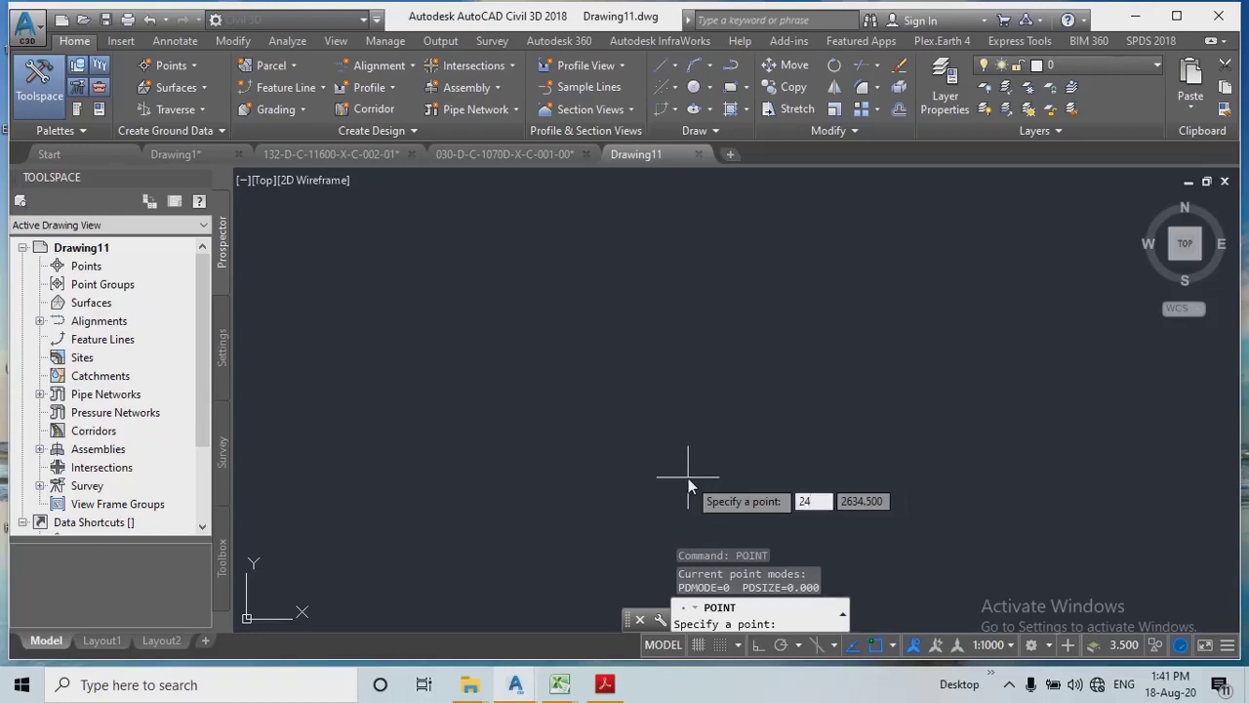
pyautogui.write('12')
pyautogui.write('79.')
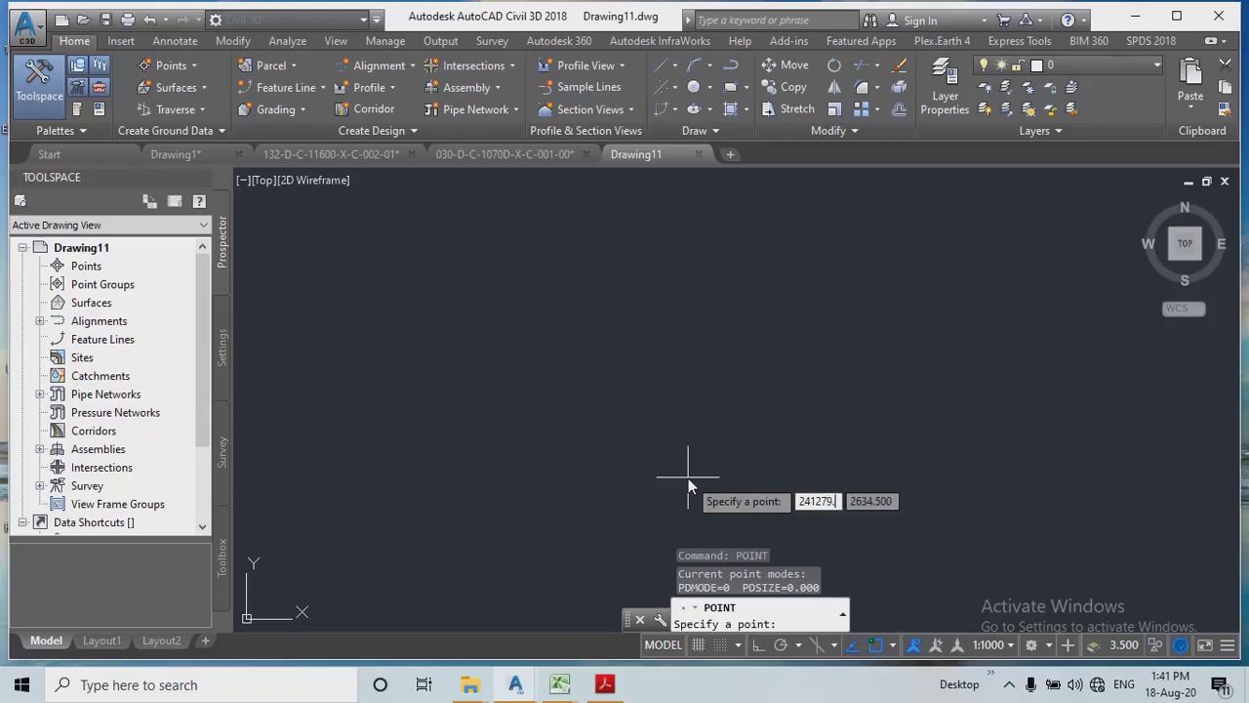
pyautogui.write('78')
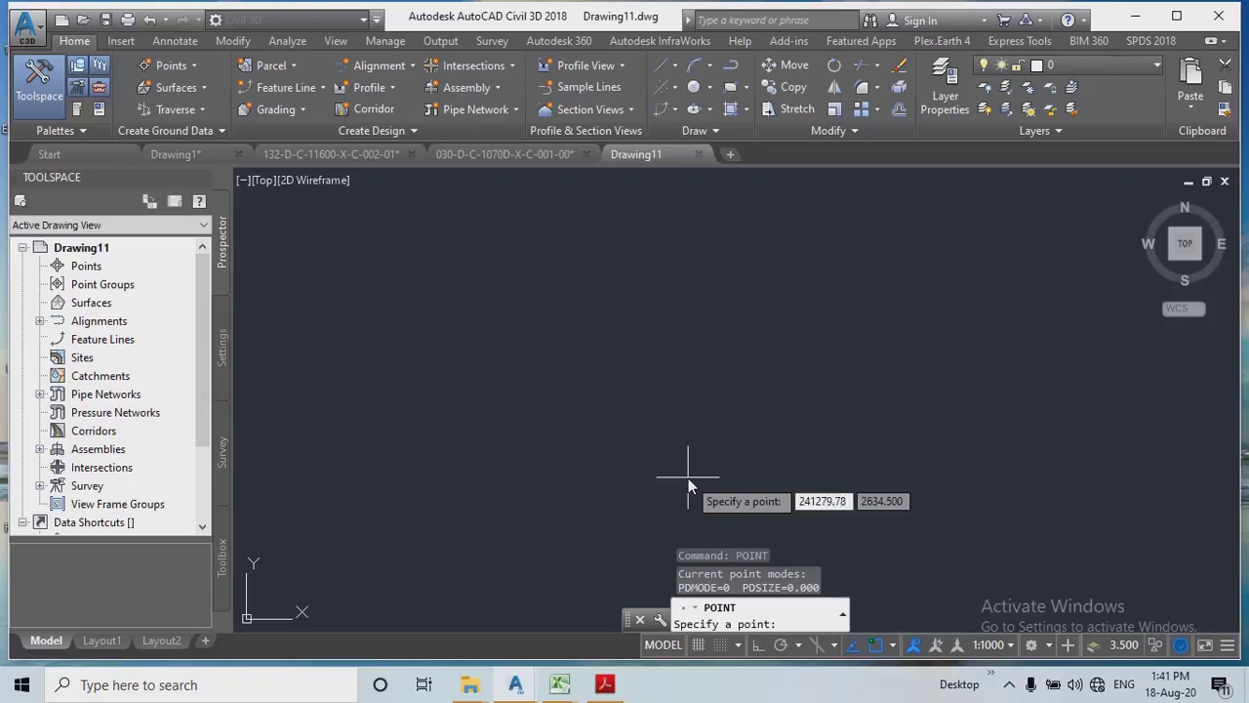
pyautogui.press('Tab')
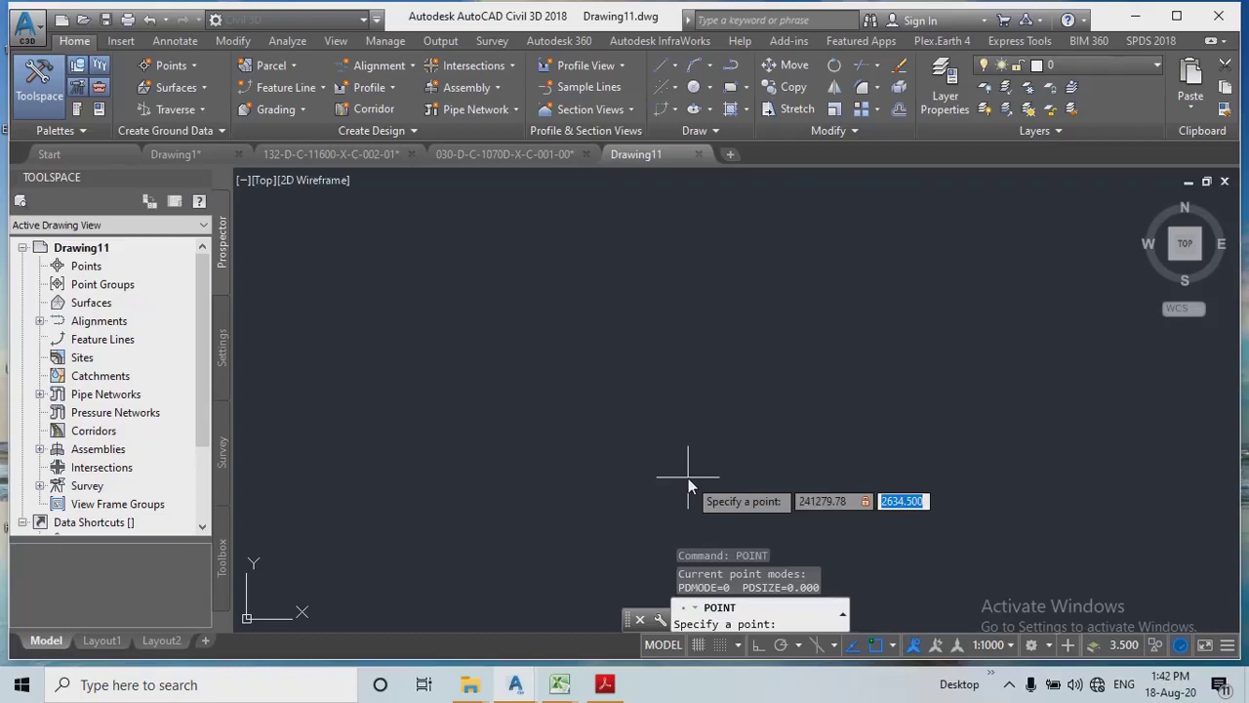
pyautogui.write('18')
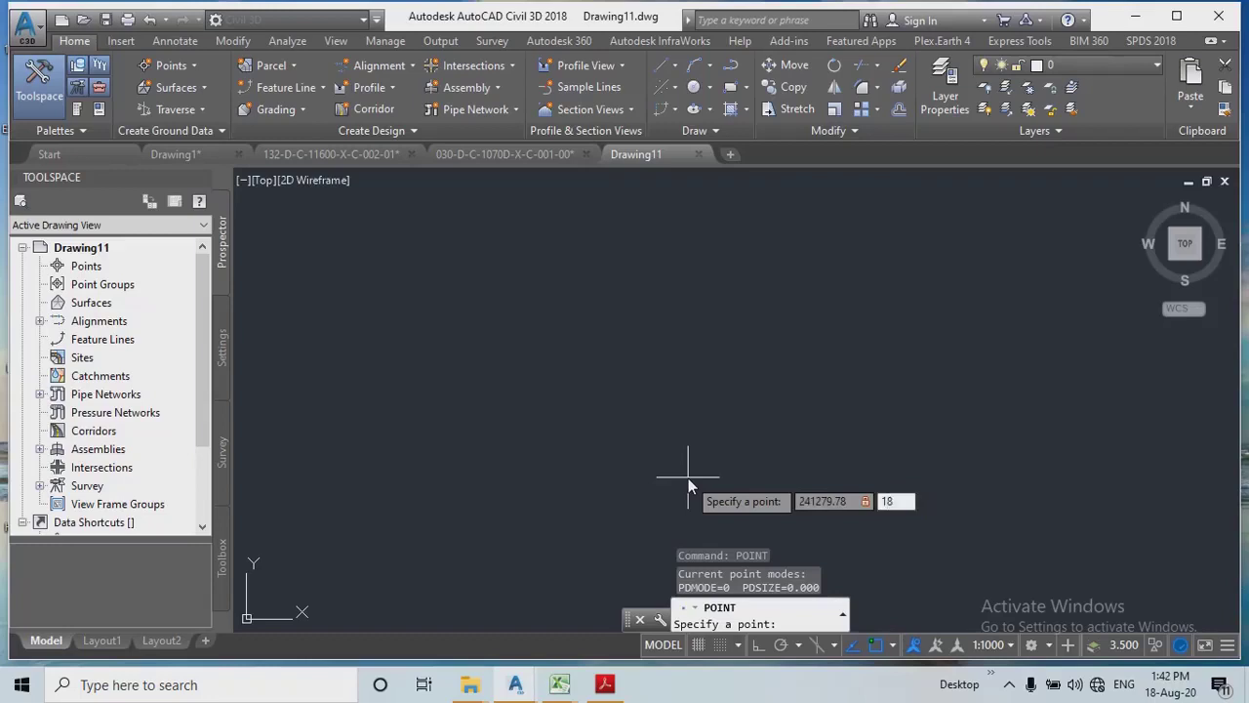
pyautogui.write('66773')
pyautogui.write('.68')
pyautogui.press('Return')
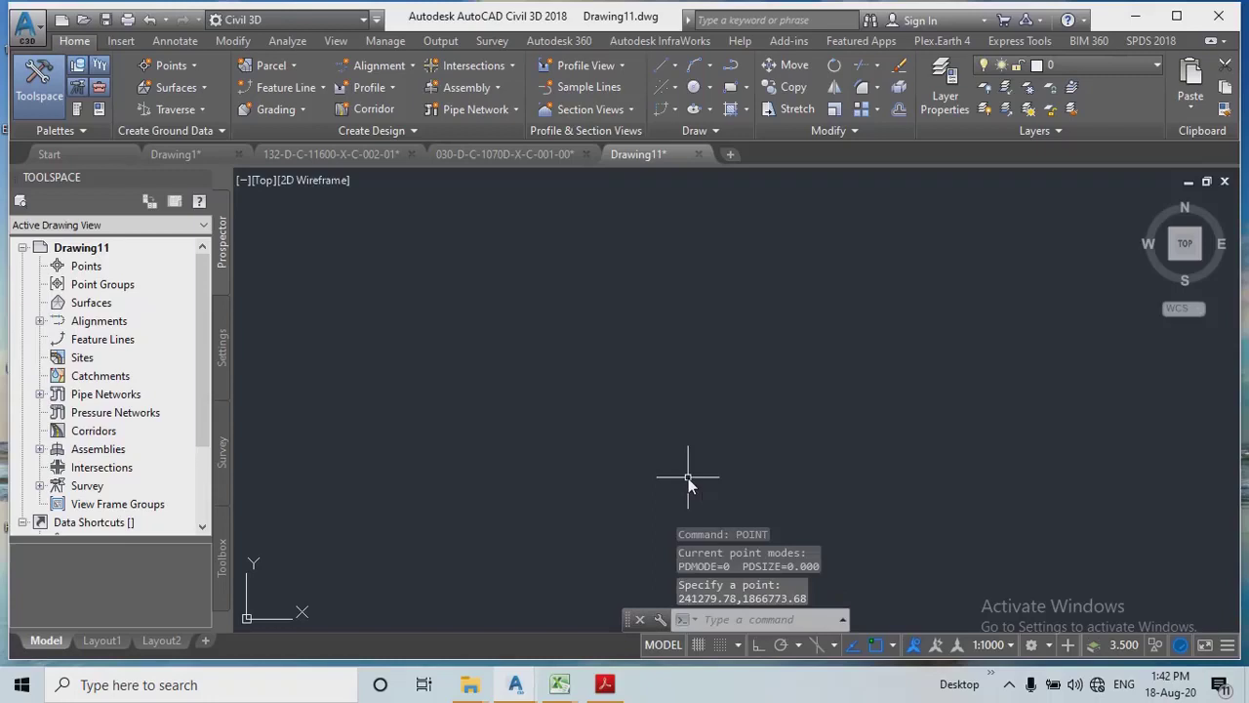
# Step: Place a second point at X 241358.18, Y 1866828.61
pyautogui.write('PO')
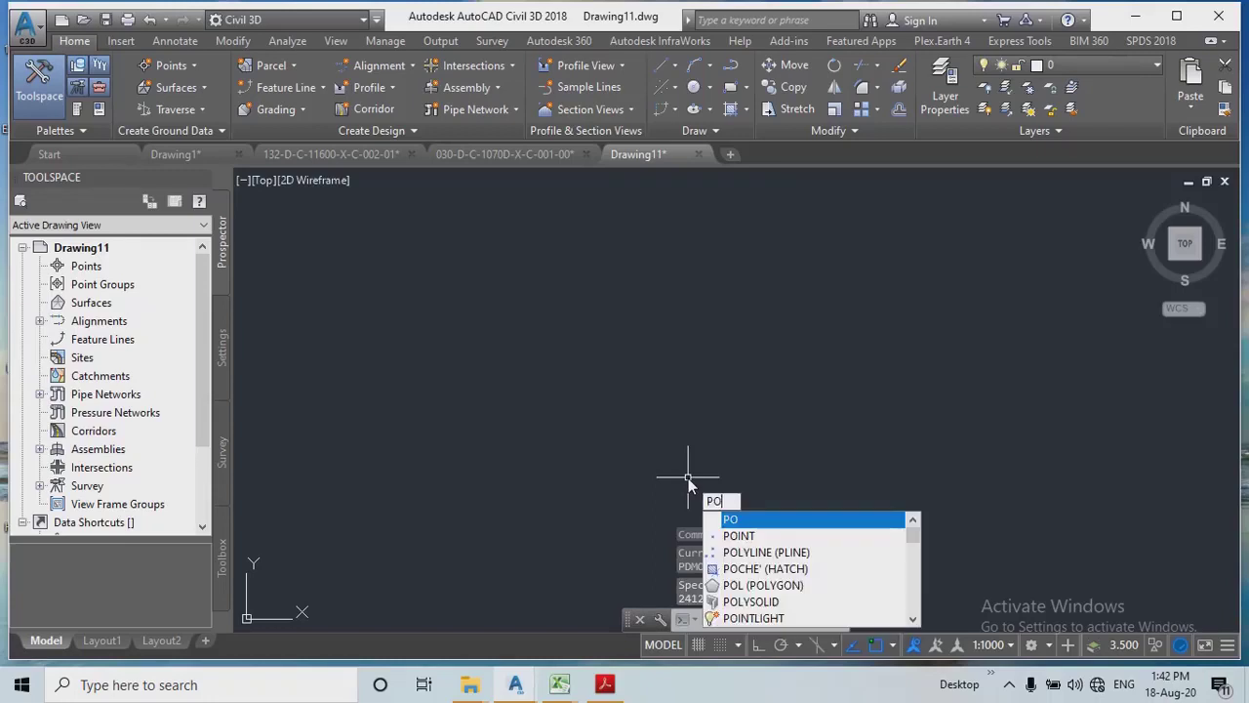
pyautogui.press('Down')
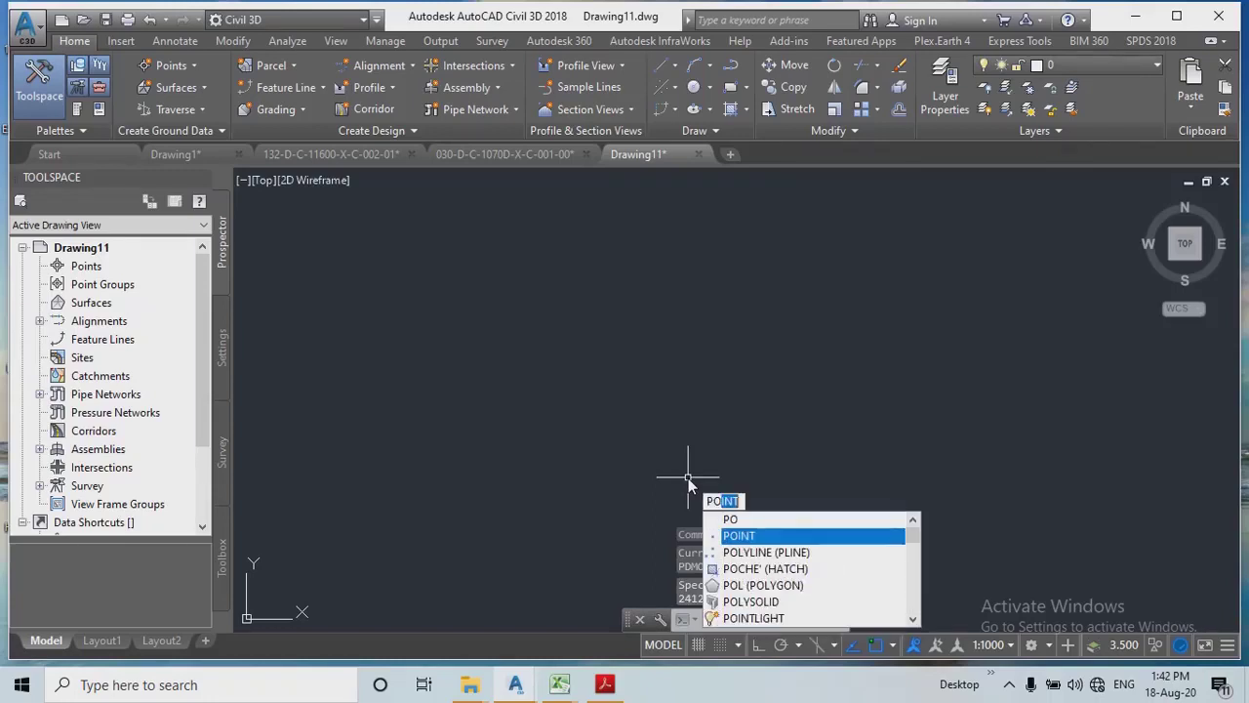
pyautogui.press('Return')
pyautogui.write('24')
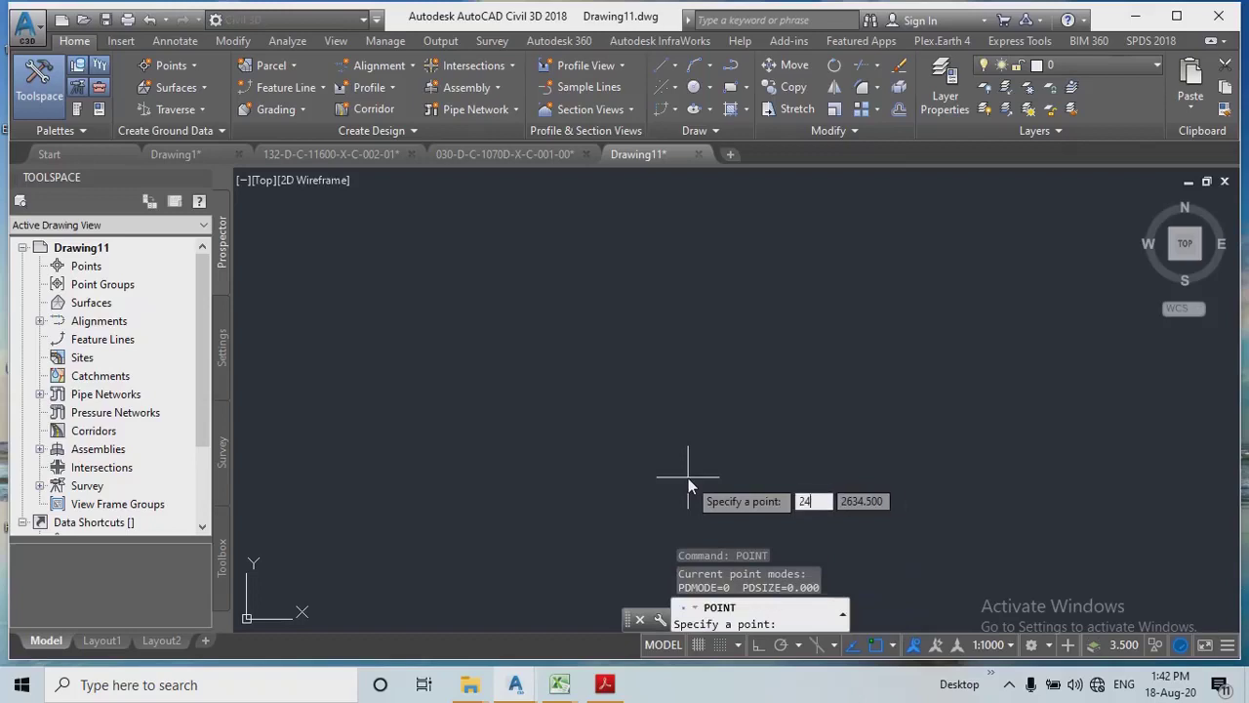
pyautogui.write('135')
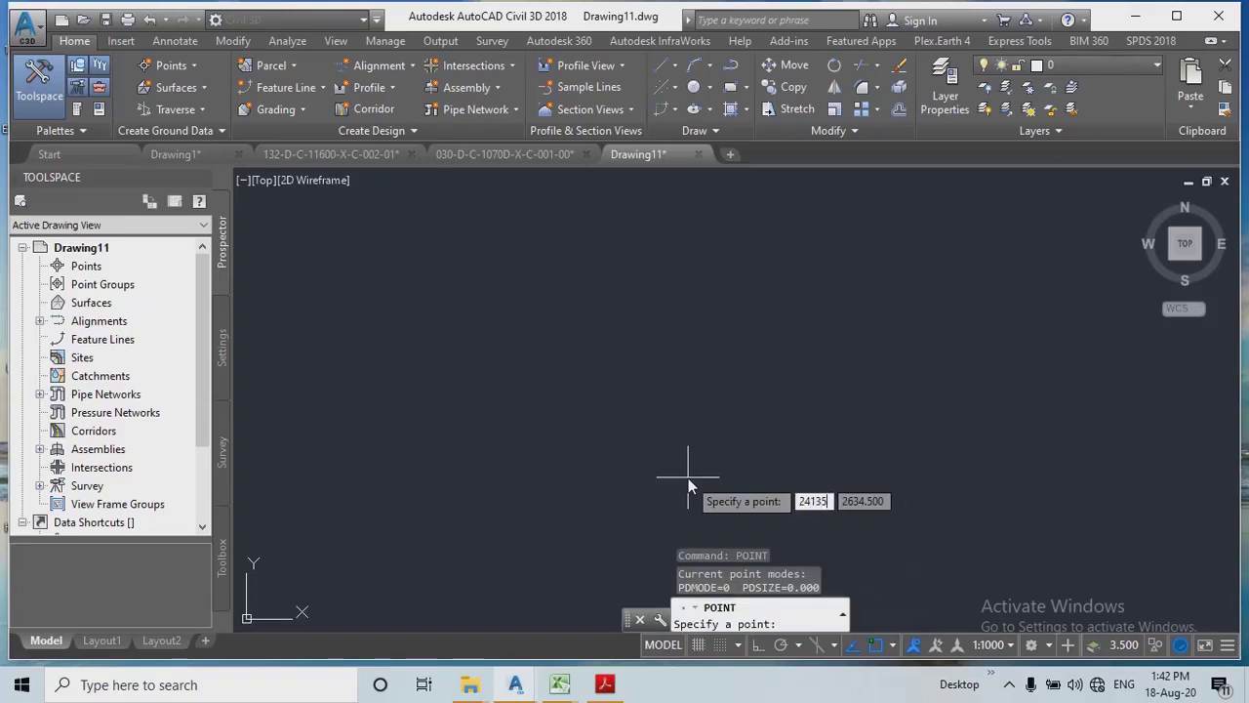
pyautogui.write('8.')
pyautogui.write('18')
pyautogui.press('Tab')
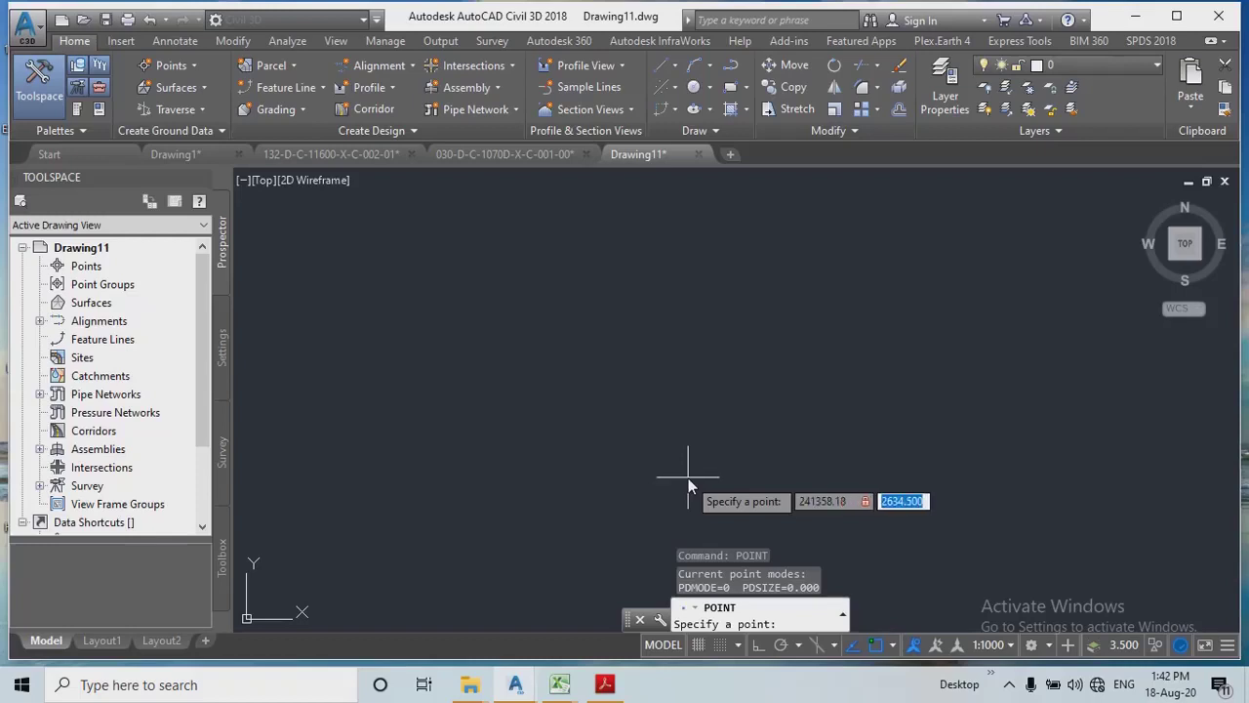
pyautogui.write('1866')
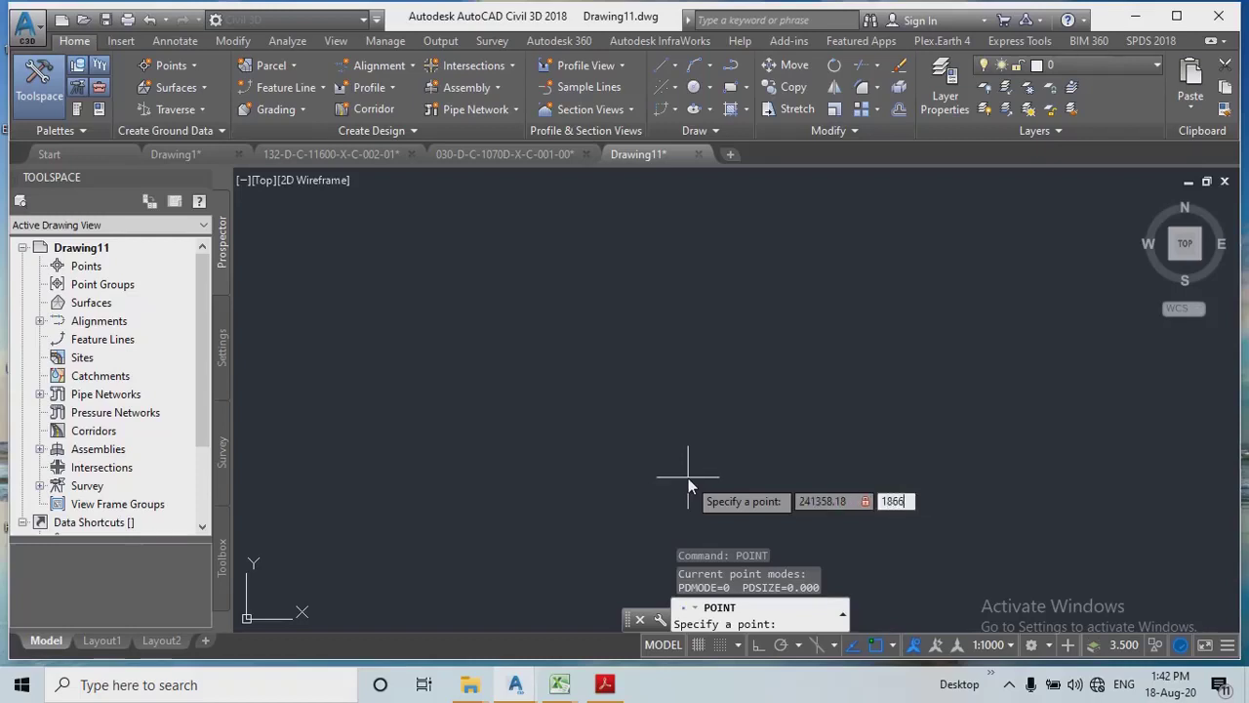
pyautogui.write('828.')
pyautogui.write('6')
pyautogui.write('1')
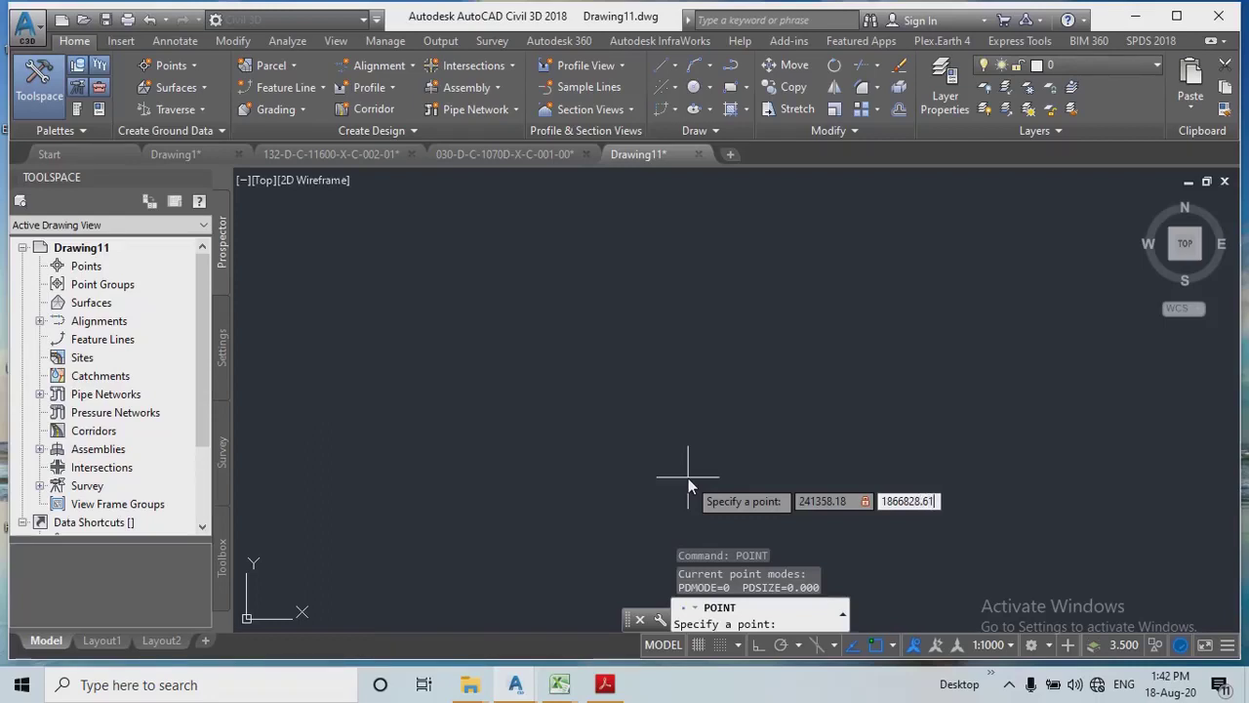
pyautogui.press('Return')
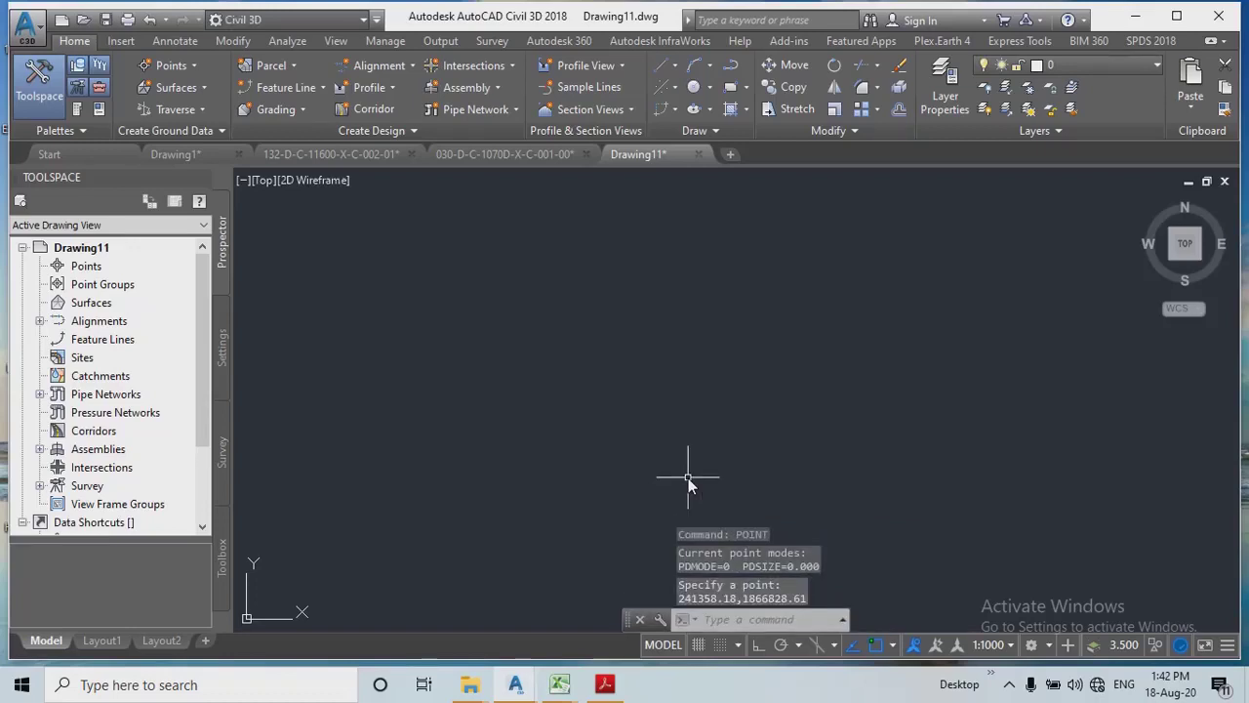
# Step: Switch the point display style to X marks via PTYPE
pyautogui.write('P')
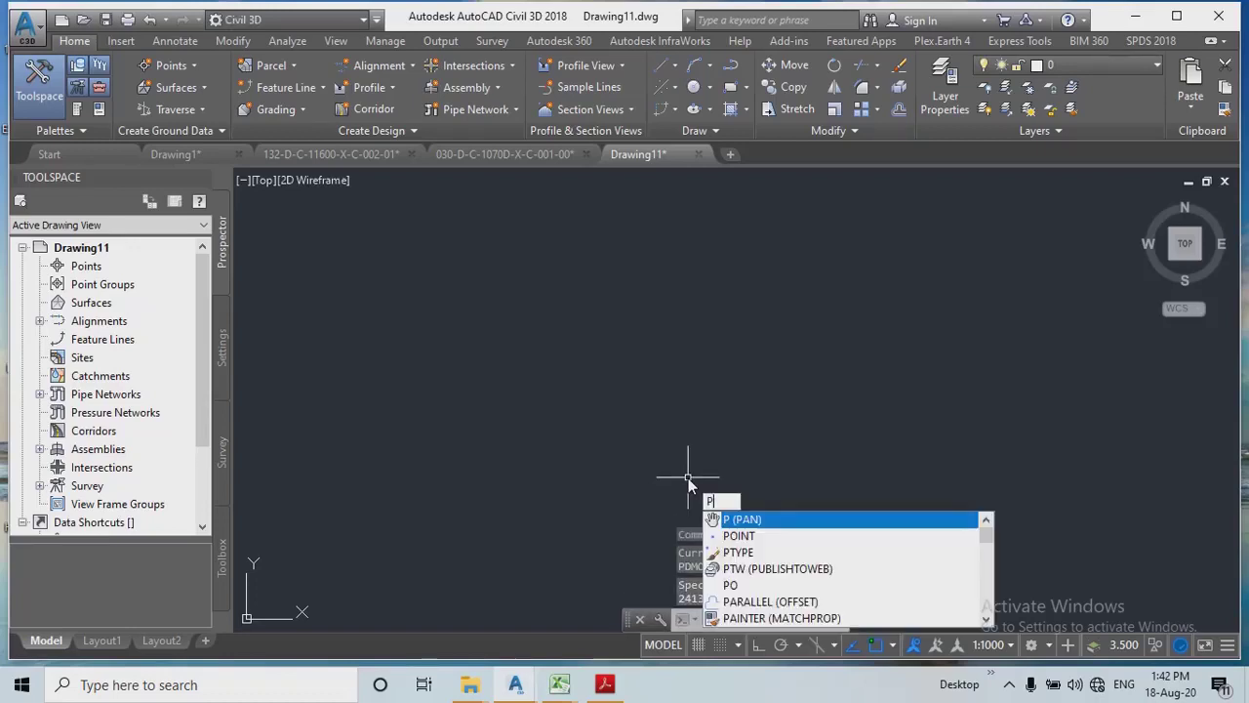
pyautogui.write('T')
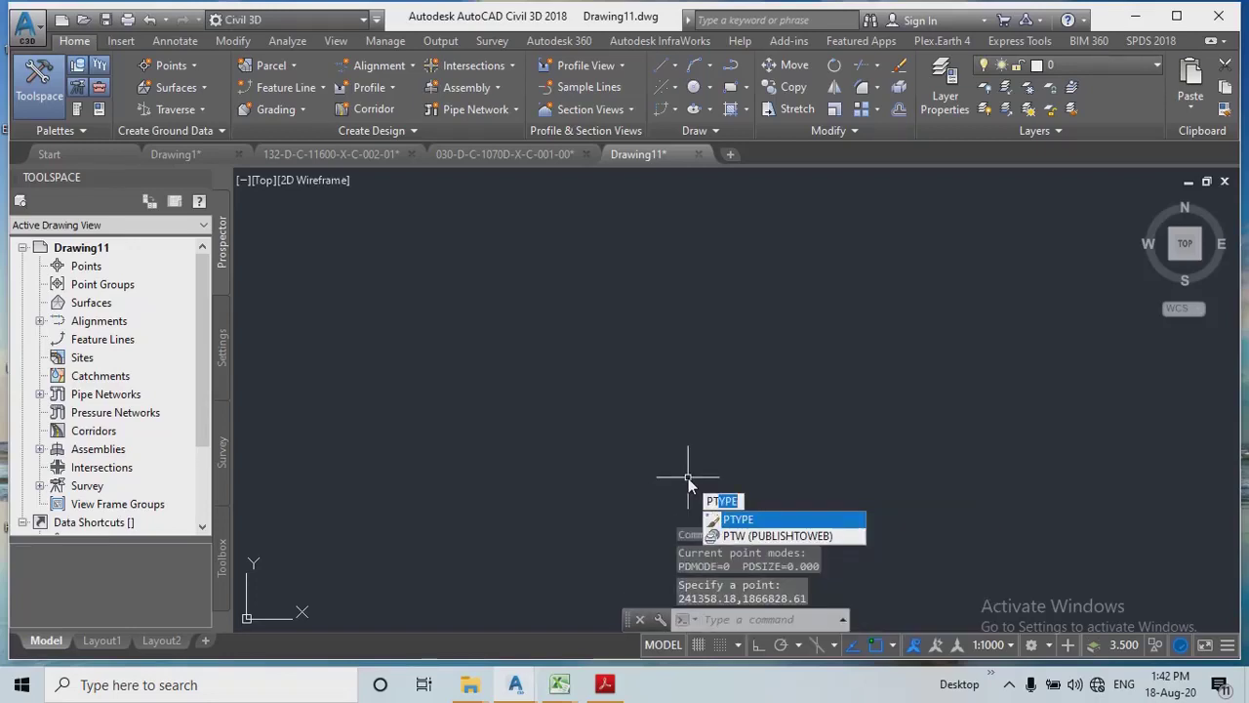
pyautogui.press('Return')
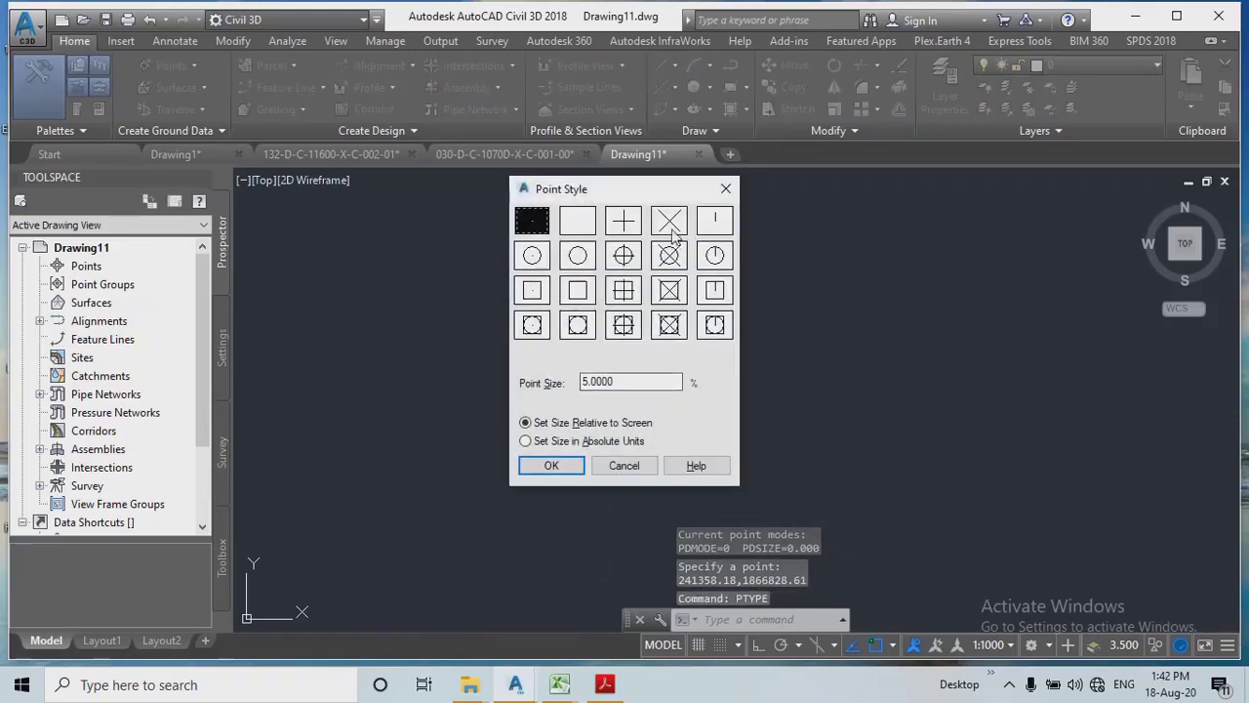
pyautogui.click(670, 221)
pyautogui.click(551, 465)
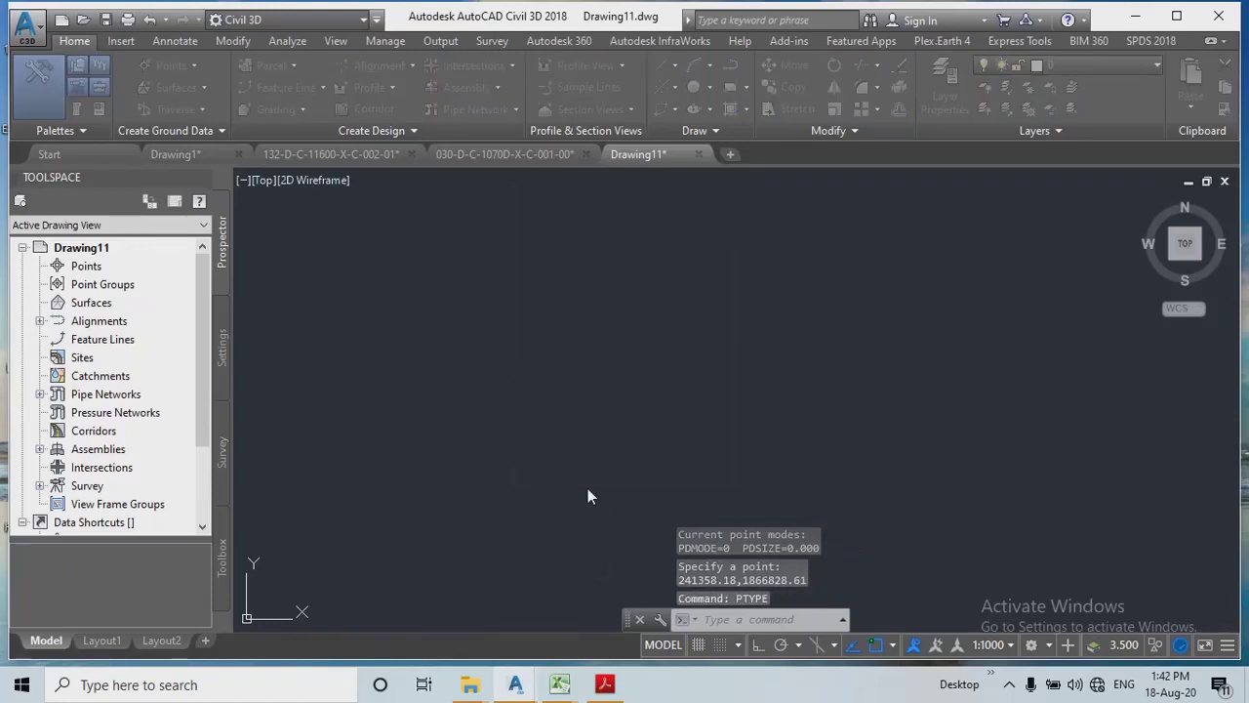
# Step: Zoom to the drawing extents so both points are in view
pyautogui.write('z')
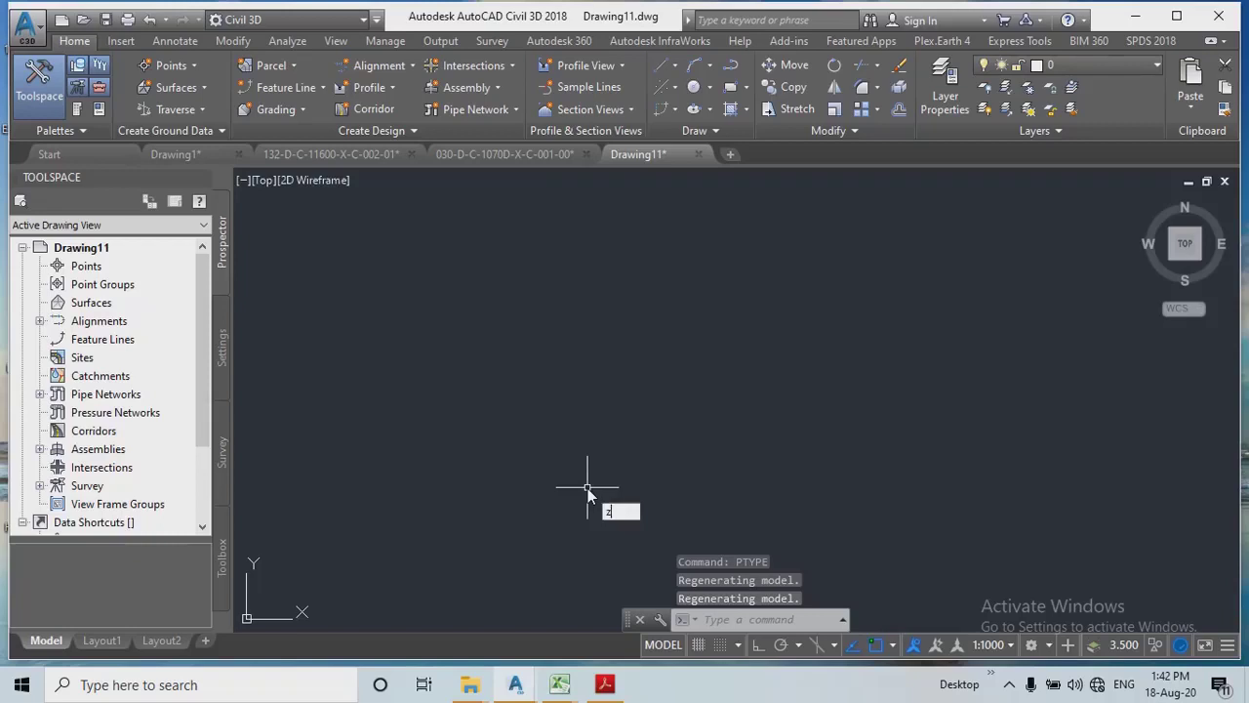
pyautogui.press('Return')
pyautogui.write('e')
pyautogui.press('Return')
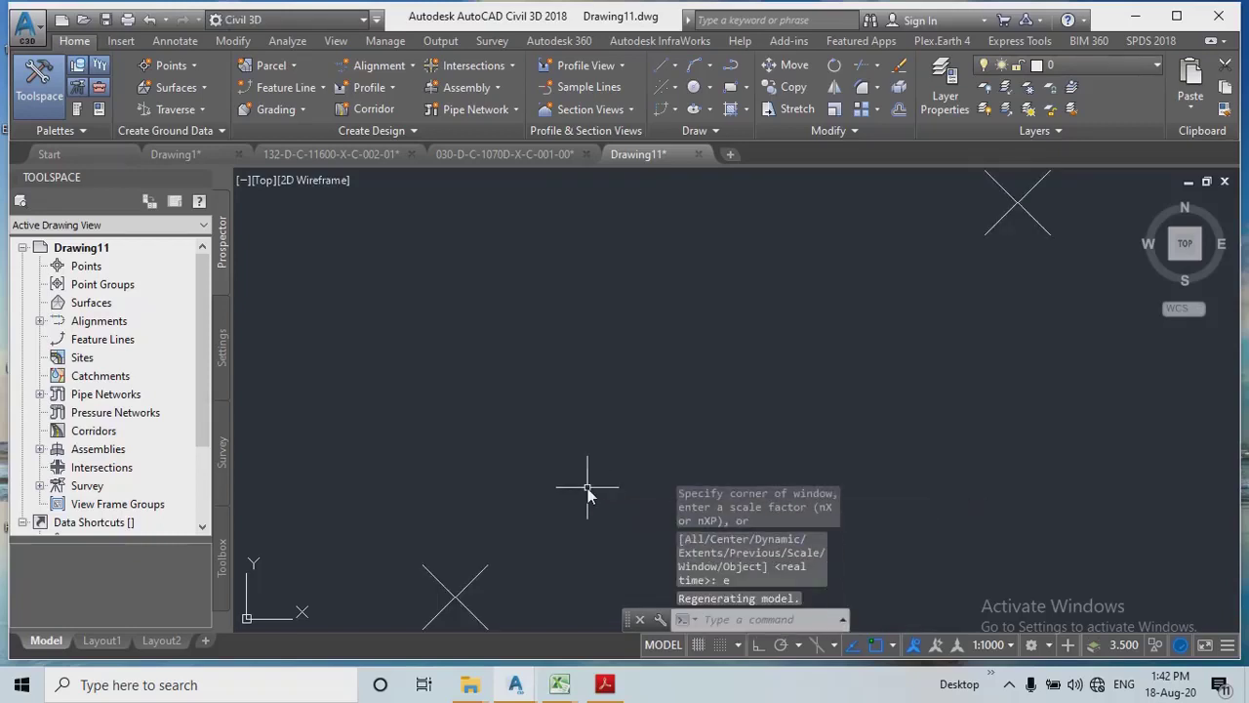
pyautogui.scroll(-2, 556, 403)
pyautogui.press('Escape')
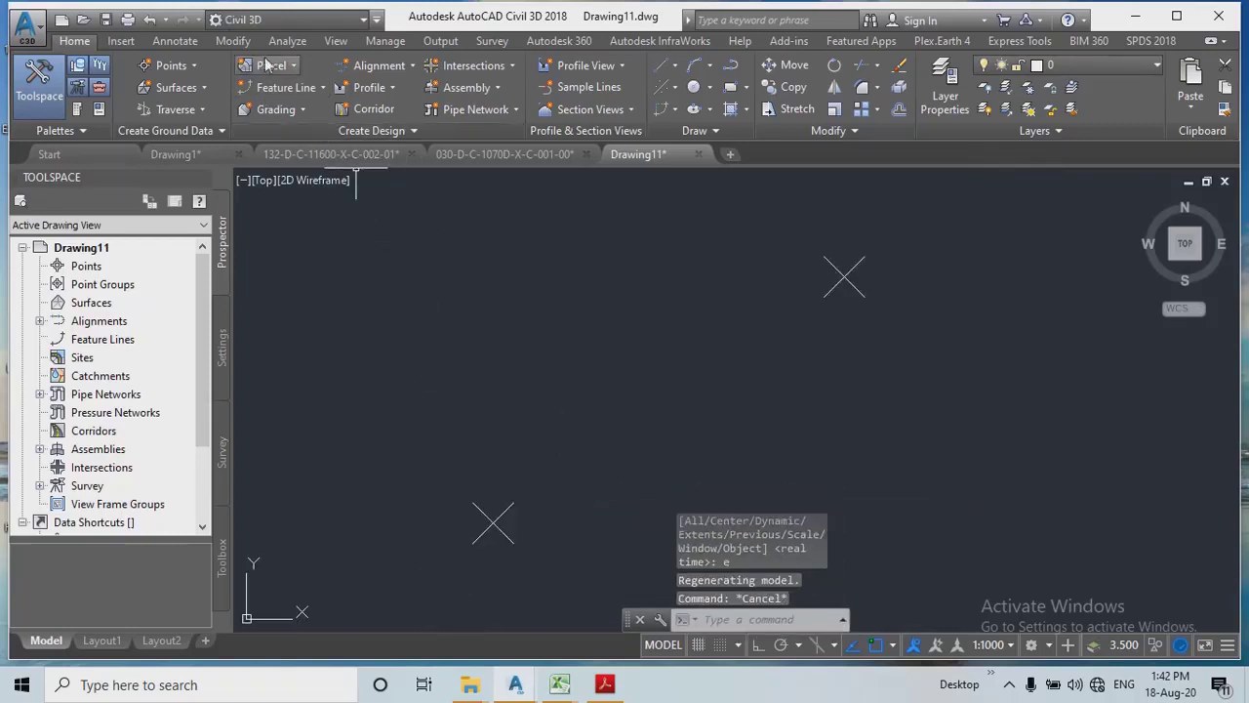
pyautogui.click(175, 41)
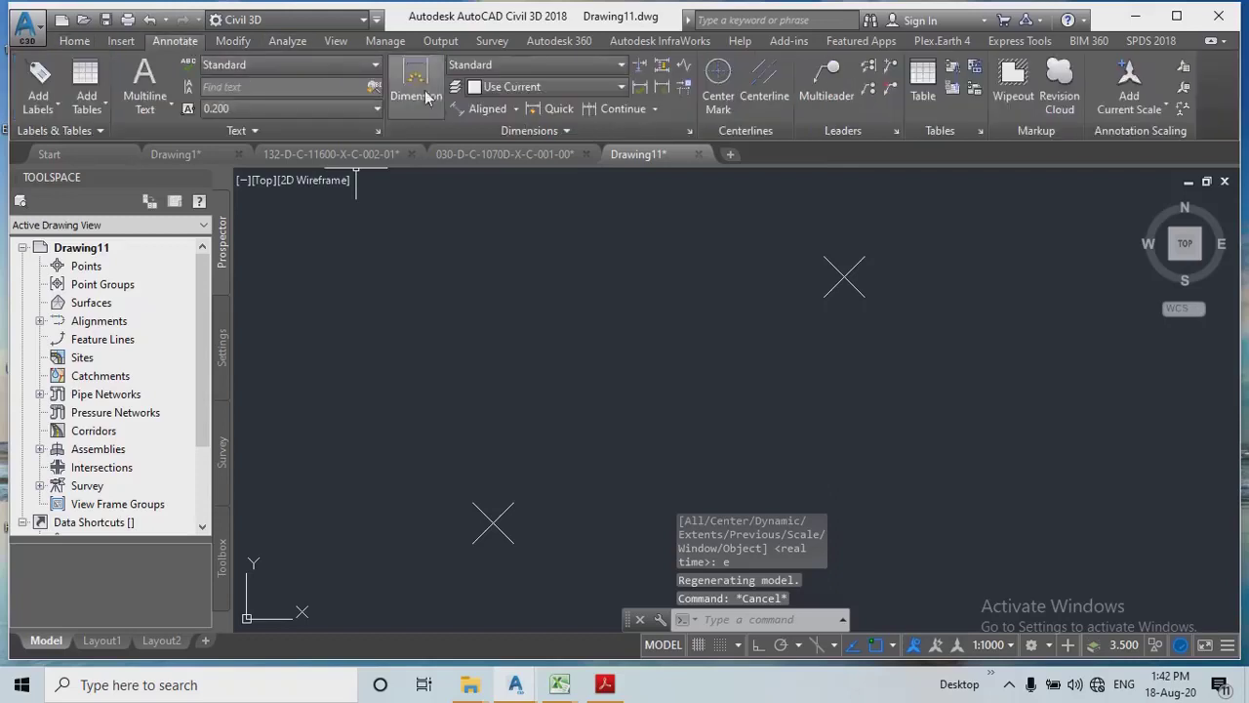
pyautogui.click(493, 107)
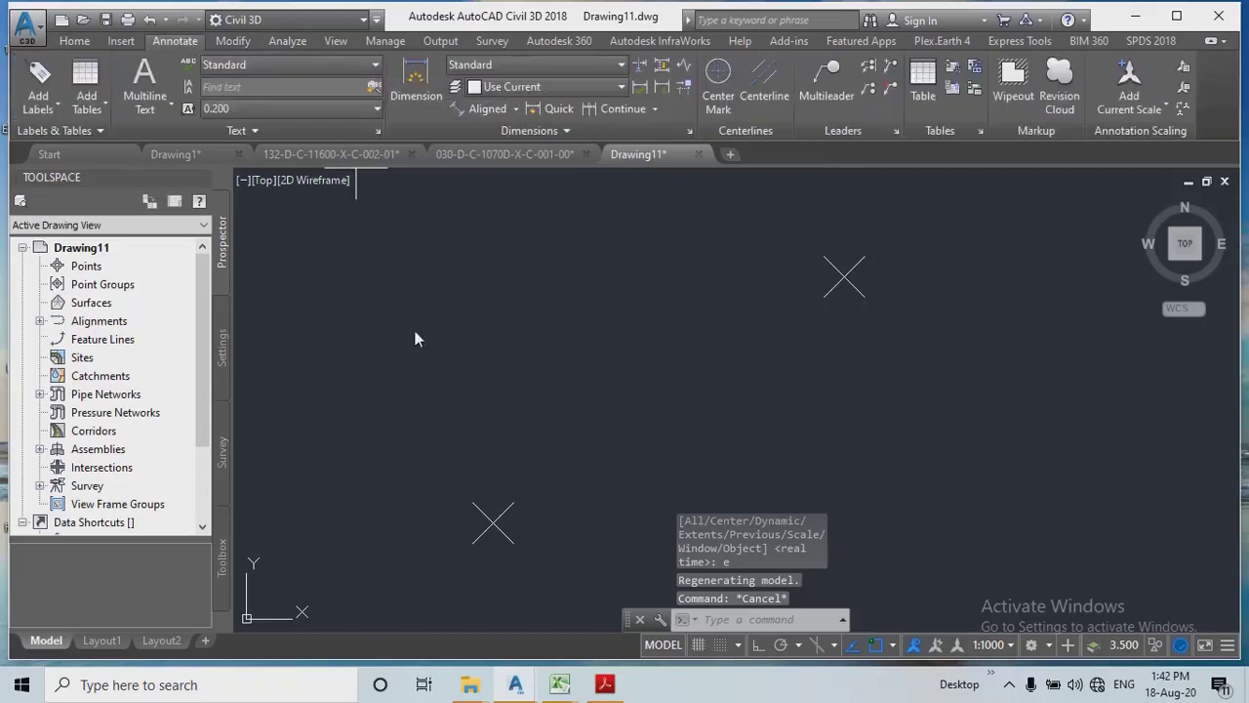
pyautogui.click(494, 524)
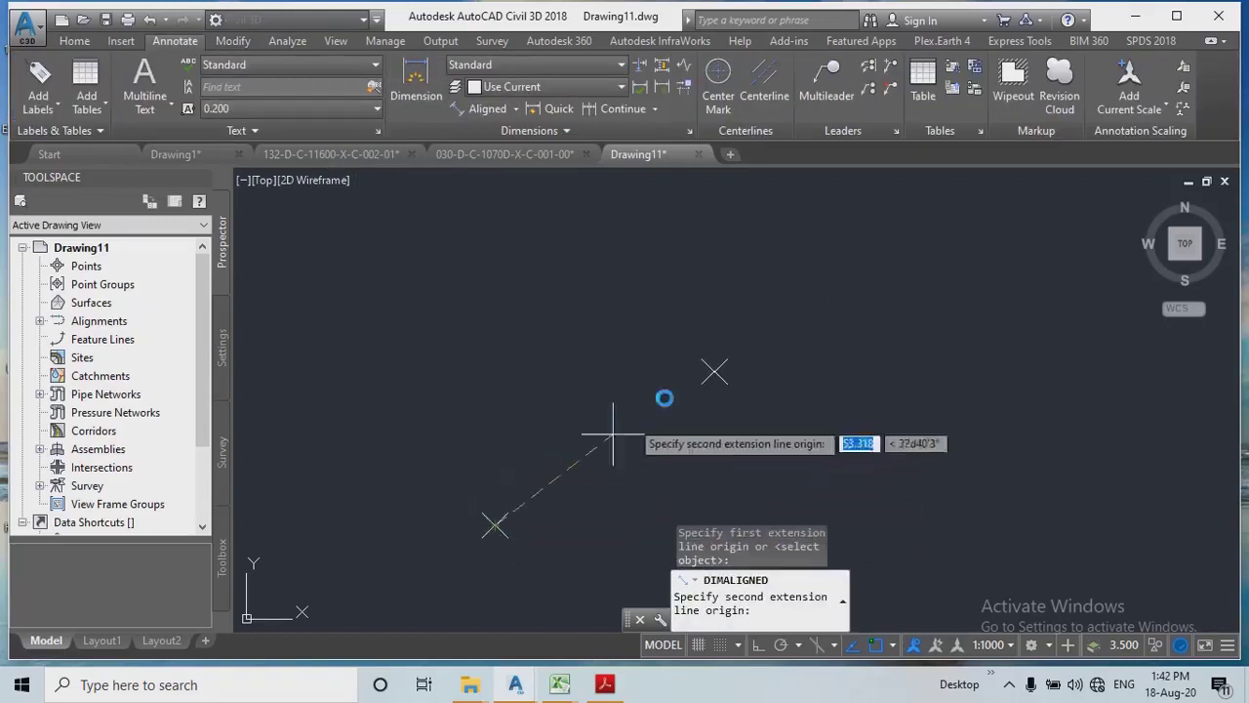
pyautogui.click(736, 369)
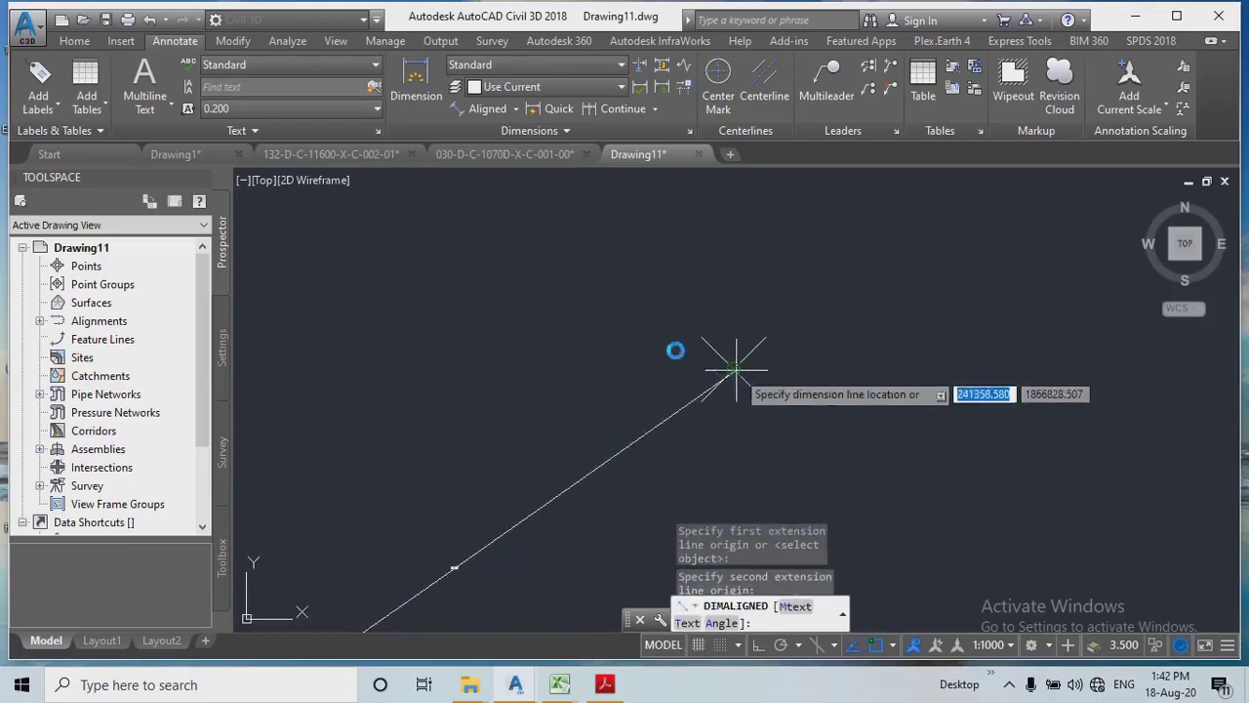
pyautogui.click(669, 341)
pyautogui.scroll(2, 438, 419)
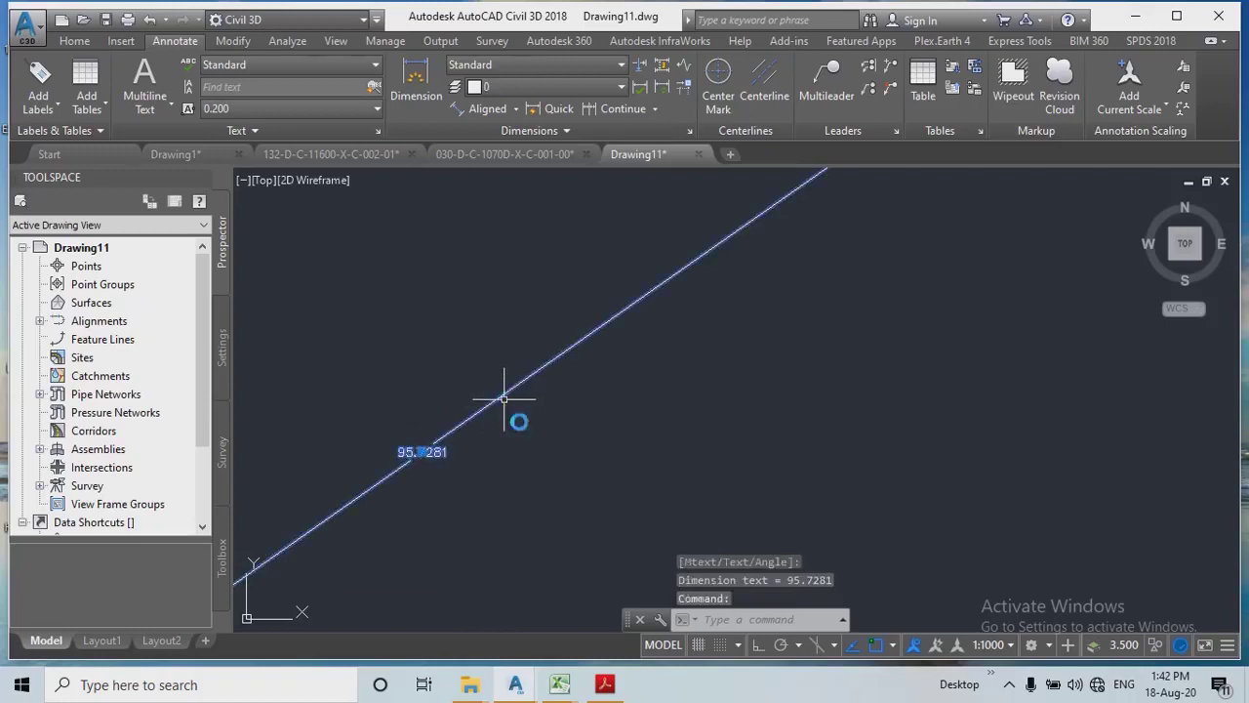
pyautogui.press('Delete')
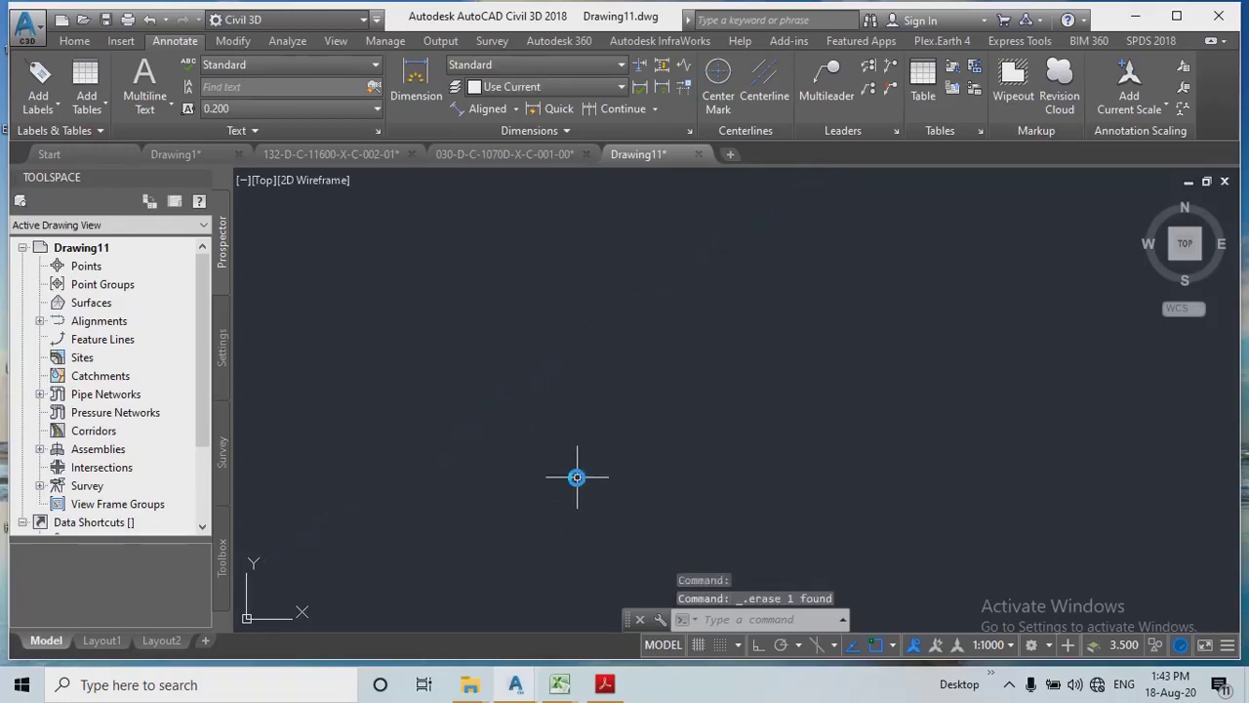
pyautogui.scroll(-2, 605, 422)
pyautogui.scroll(-2, 615, 418)
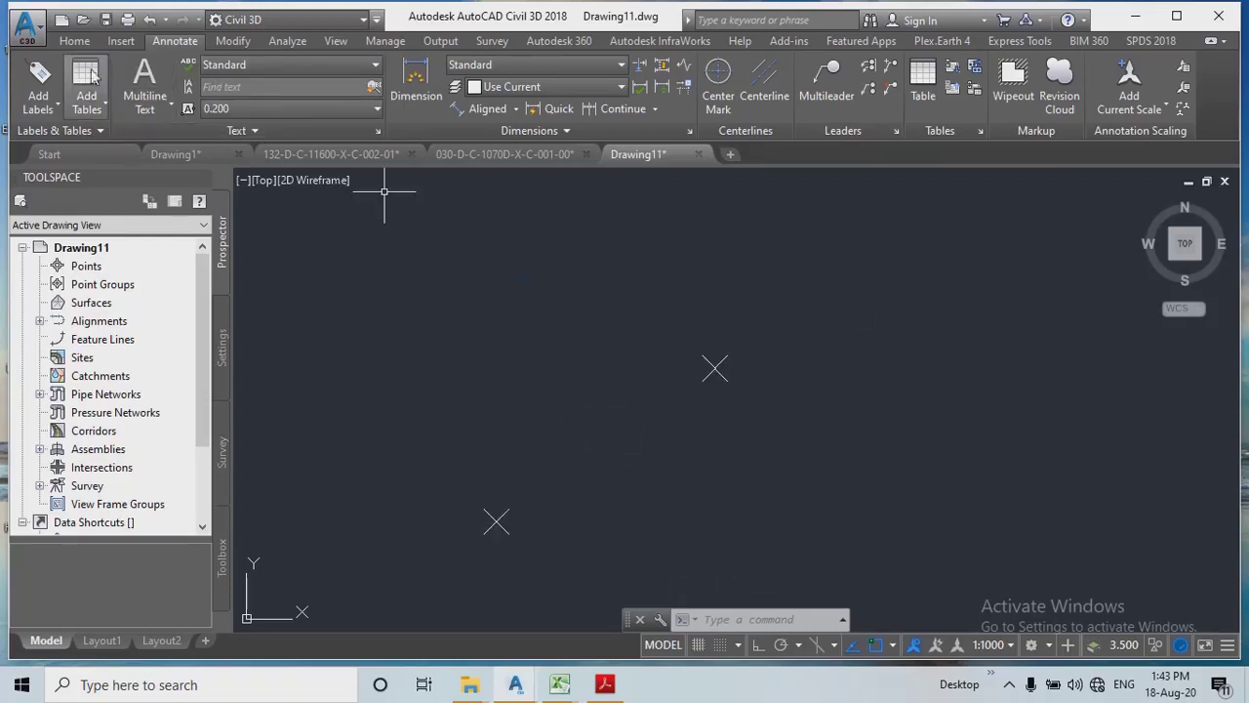
# Step: Start an alignment with the Alignment Creation Tools and name it 'center line'
pyautogui.click(75, 44)
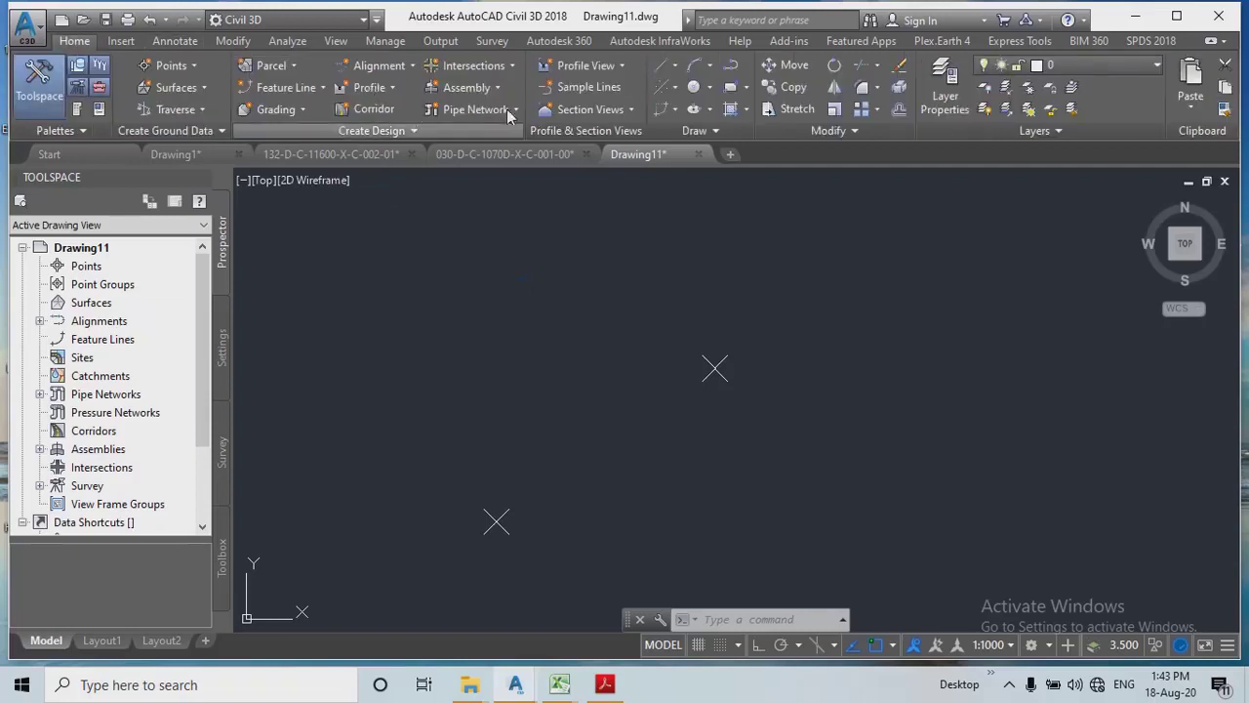
pyautogui.click(415, 69)
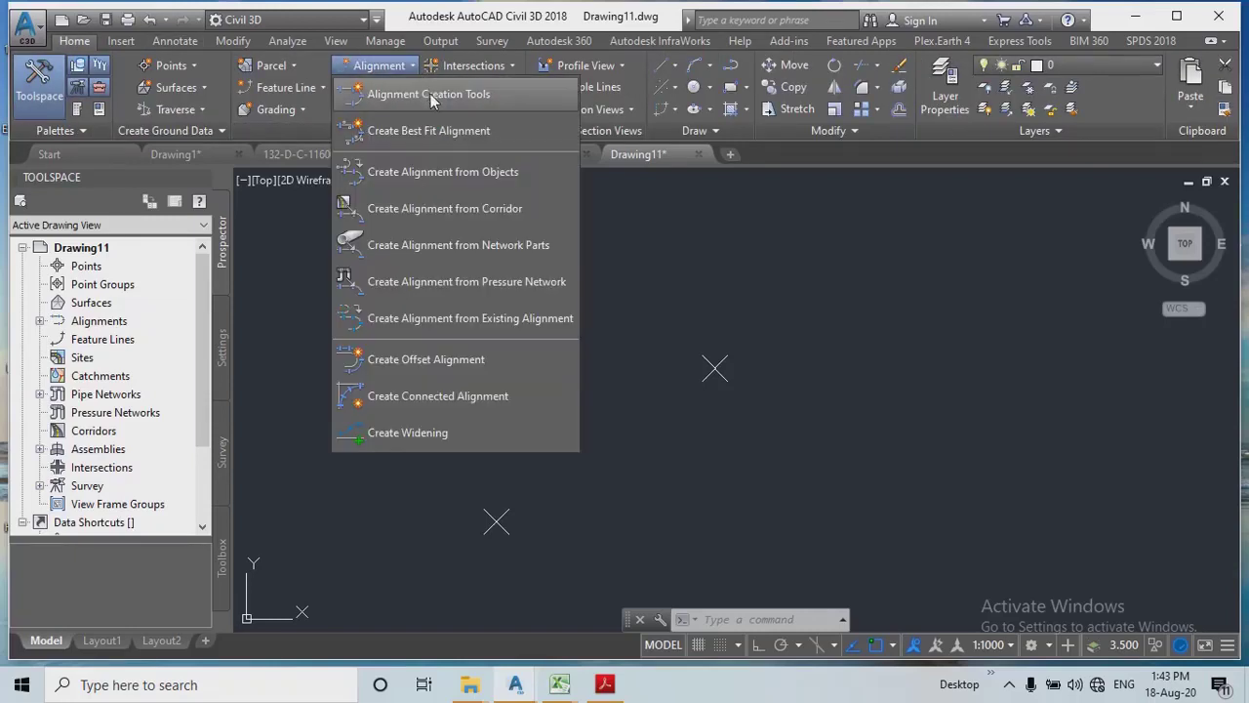
pyautogui.click(431, 93)
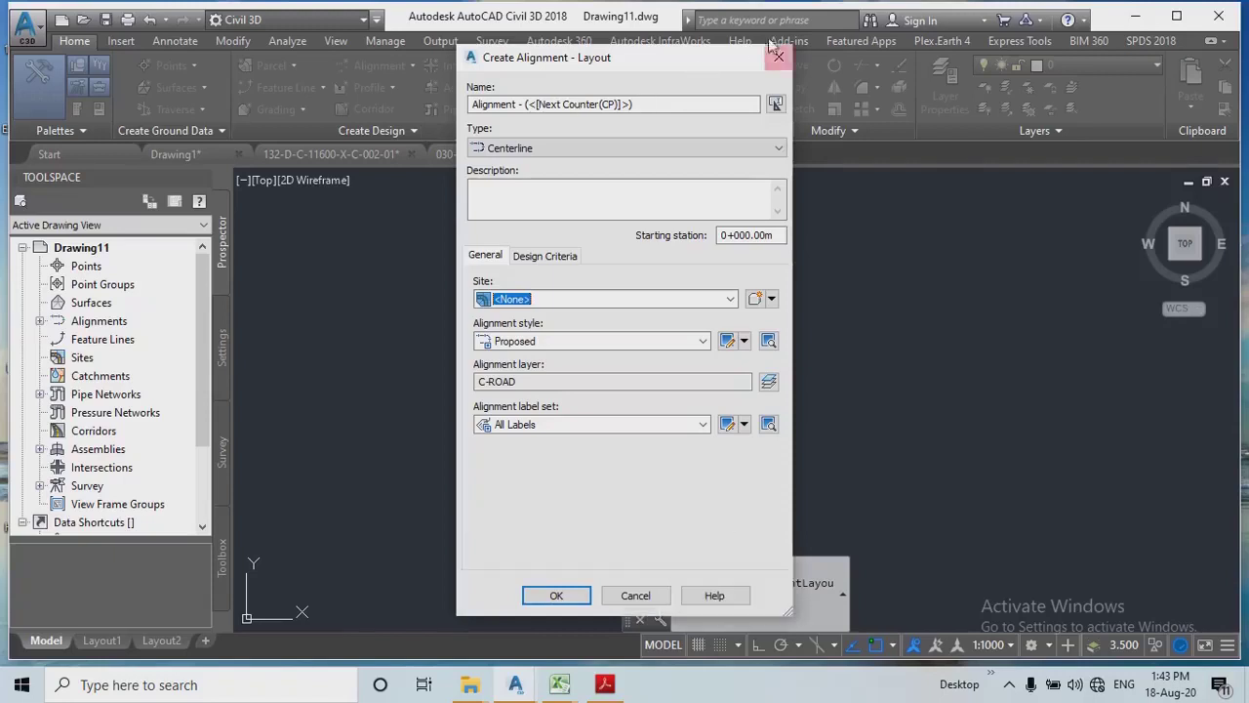
pyautogui.click(650, 104)
pyautogui.press('BackSpace')
pyautogui.press('BackSpace')
pyautogui.press('BackSpace')
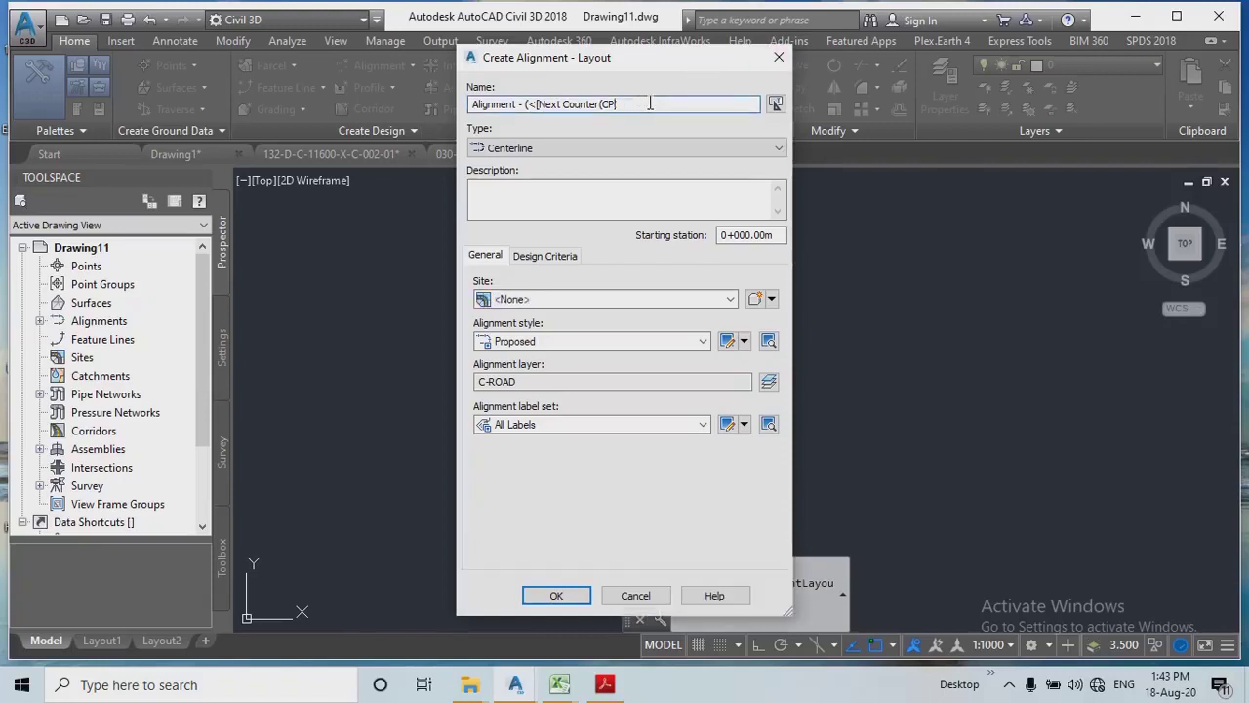
pyautogui.press('BackSpace')
pyautogui.press('BackSpace')
pyautogui.press('BackSpace')
pyautogui.press('BackSpace')
pyautogui.press('BackSpace')
pyautogui.press('BackSpace')
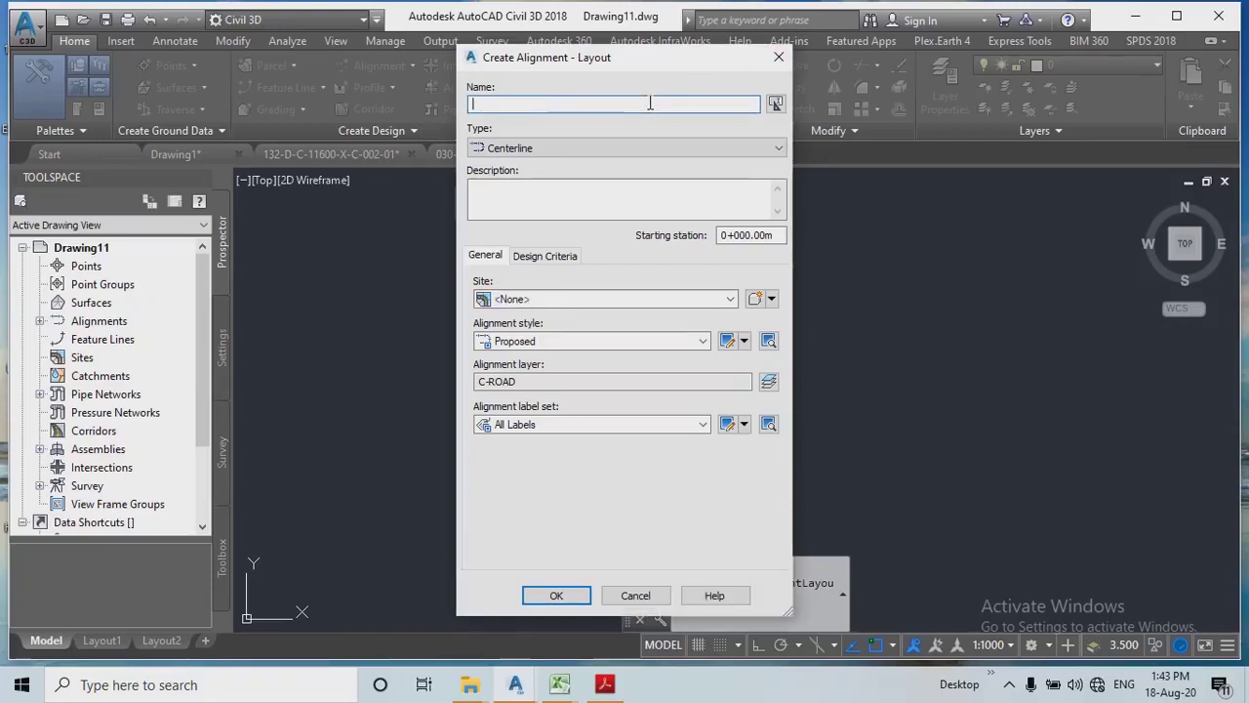
pyautogui.write('cen')
pyautogui.write('ter lin')
pyautogui.write('e')
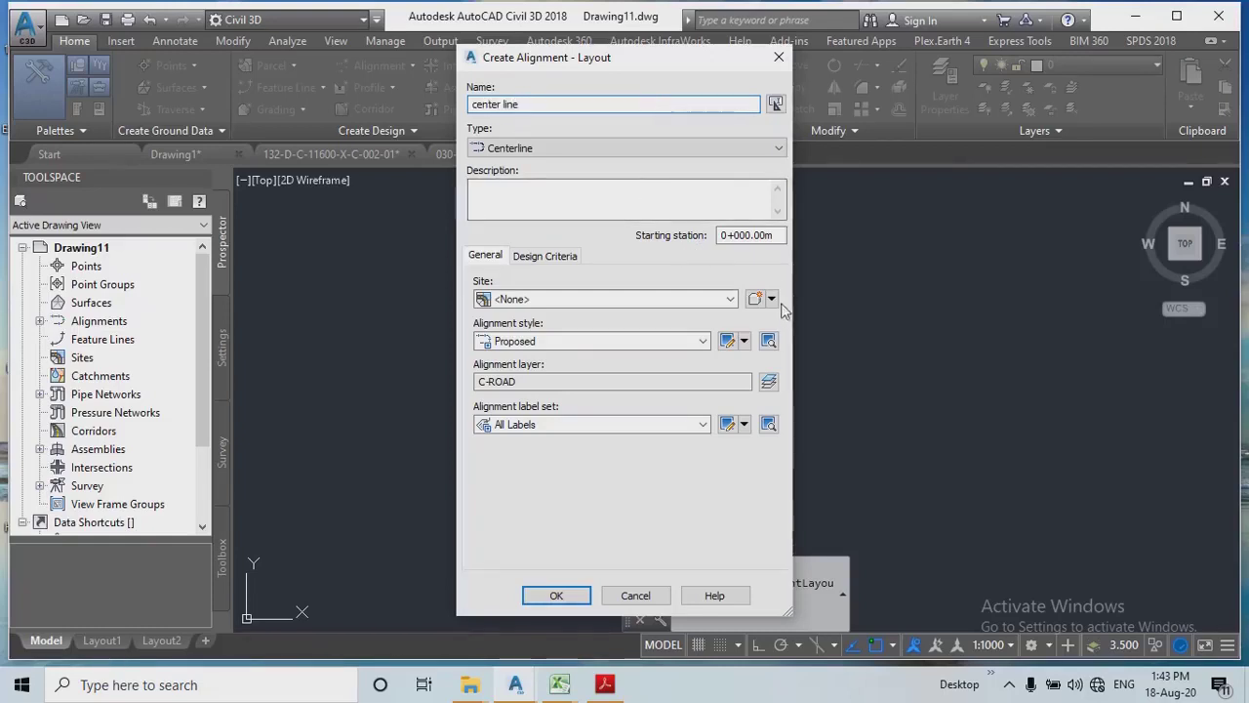
# Step: Create a new site named 'jizaan road' for the alignment and confirm the settings
pyautogui.click(771, 299)
pyautogui.click(815, 321)
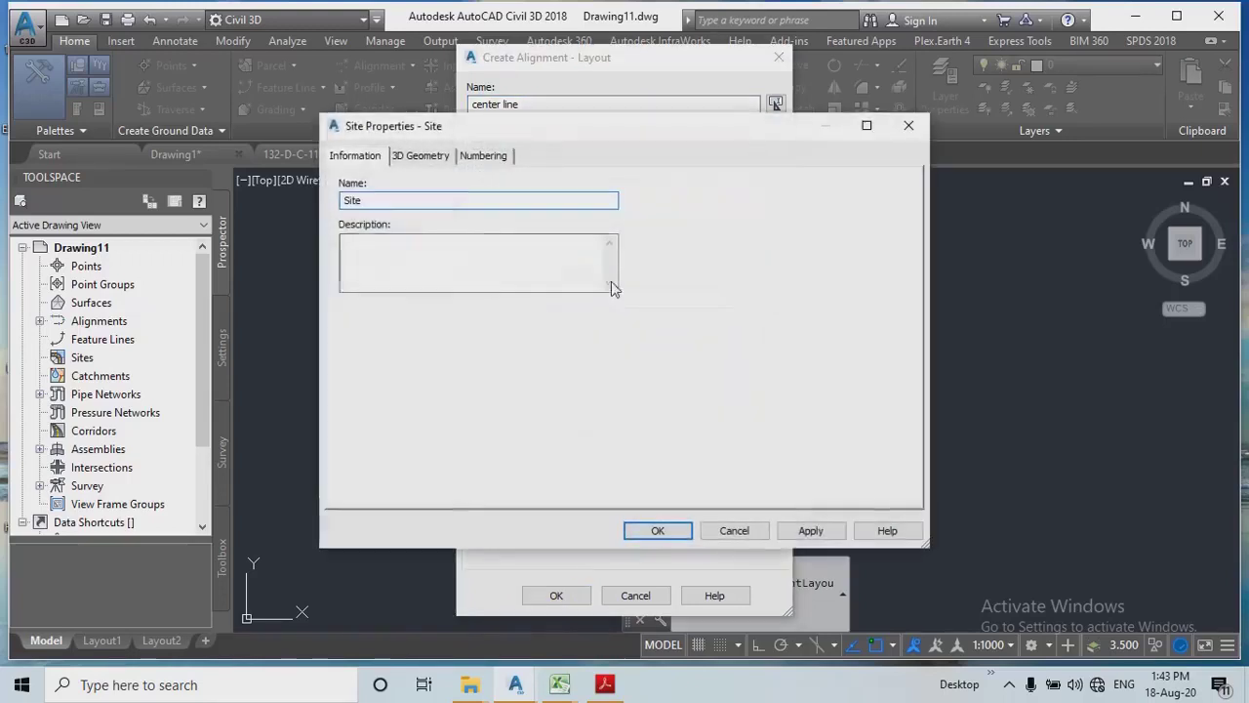
pyautogui.click(440, 199)
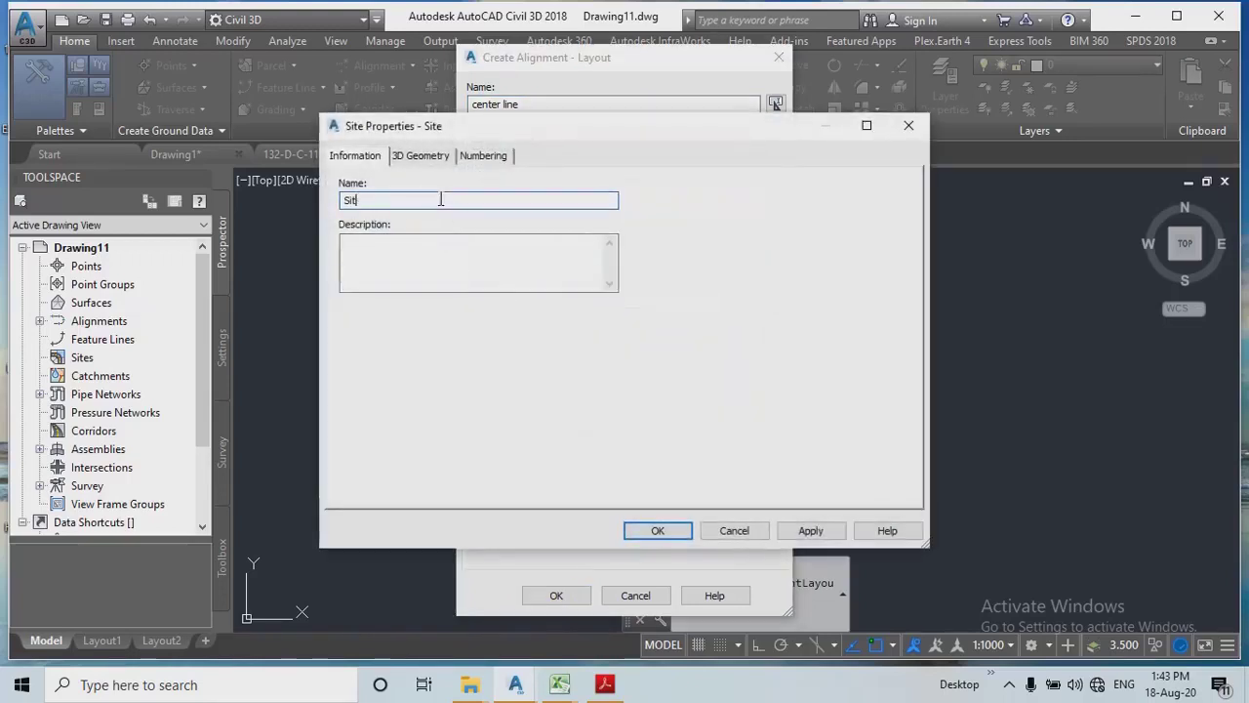
pyautogui.press('BackSpace')
pyautogui.press('BackSpace')
pyautogui.press('BackSpace')
pyautogui.write('a')
pyautogui.write('n r')
pyautogui.write('oad')
pyautogui.click(811, 529)
pyautogui.click(662, 534)
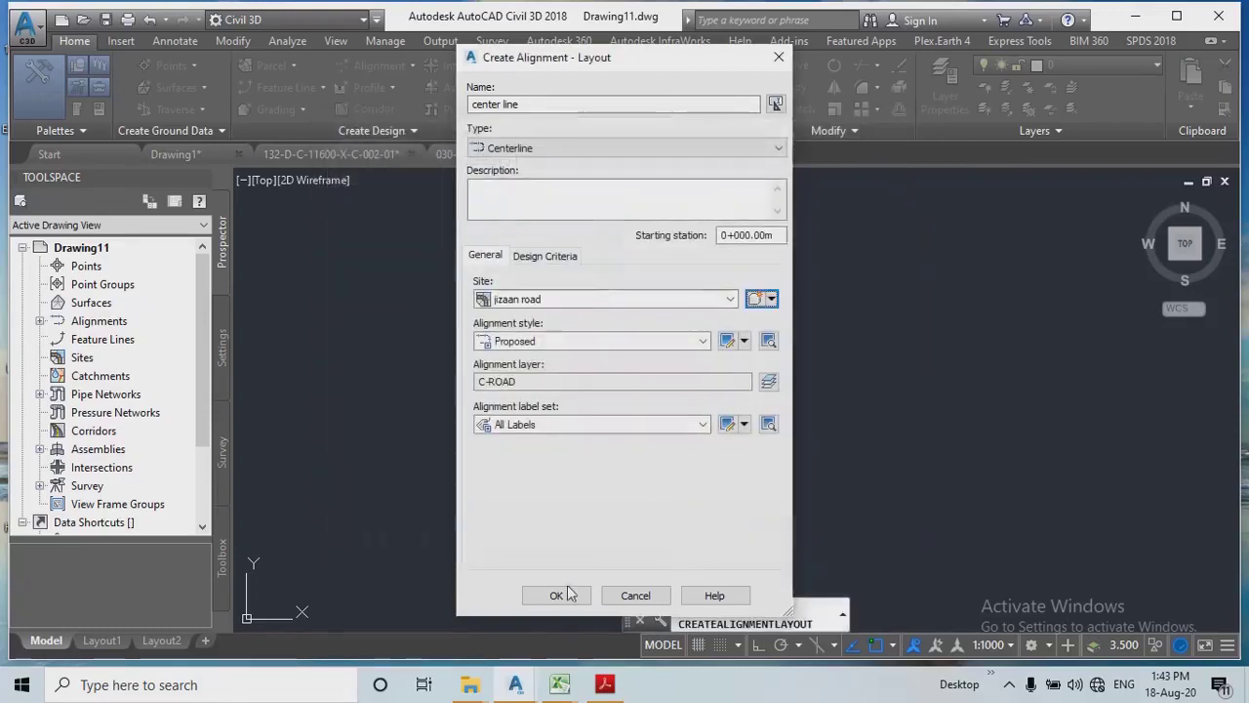
pyautogui.click(557, 597)
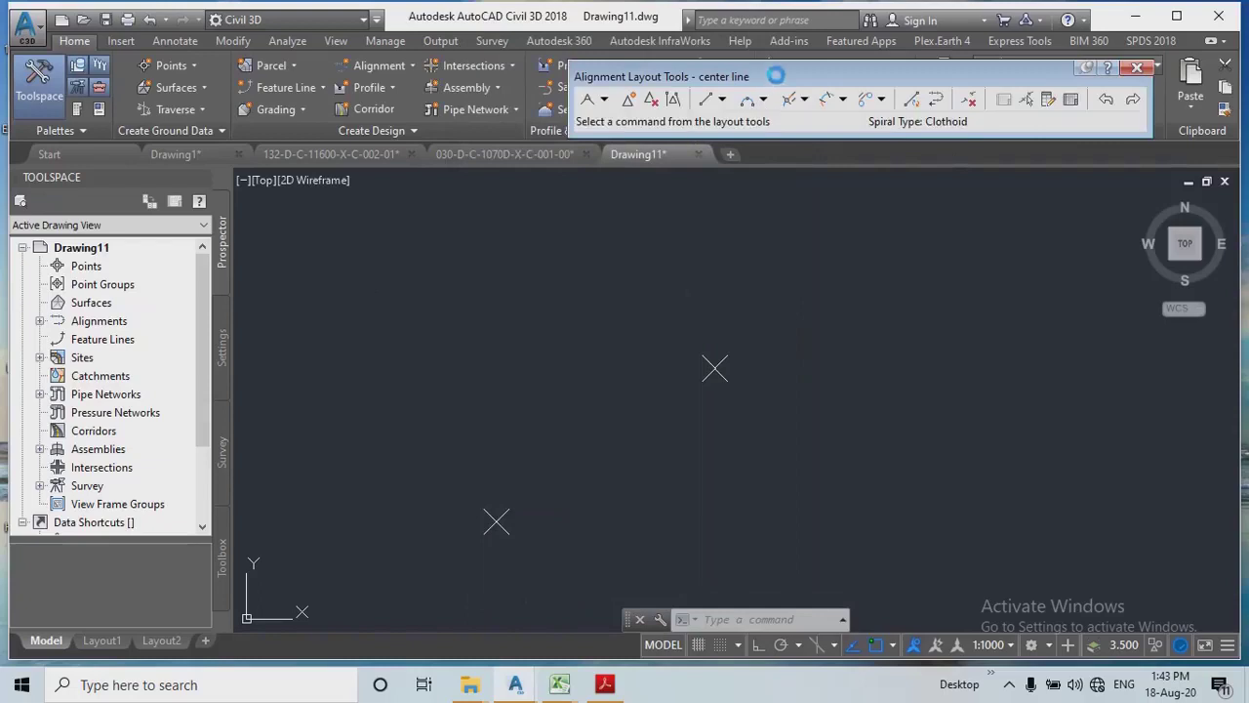
# Step: Draw a fixed tangent line from the lower-left point to the upper-right point
pyautogui.moveTo(742, 76); pyautogui.dragTo(634, 64)
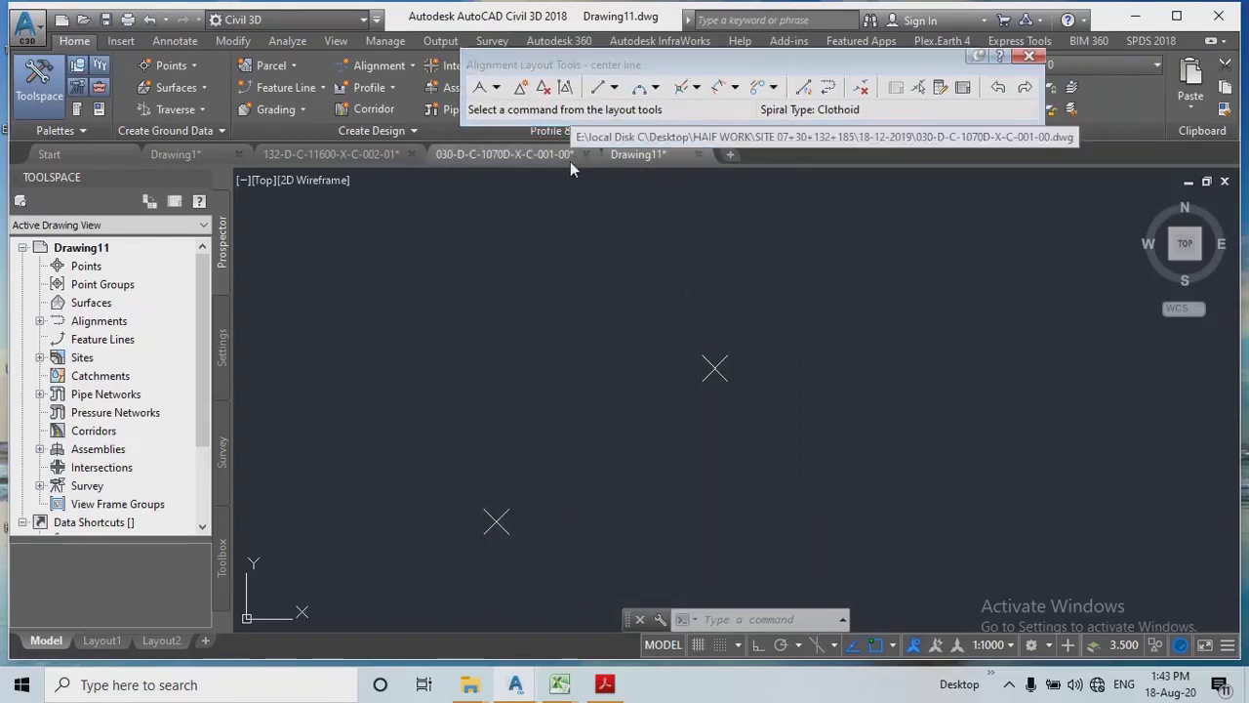
pyautogui.click(617, 88)
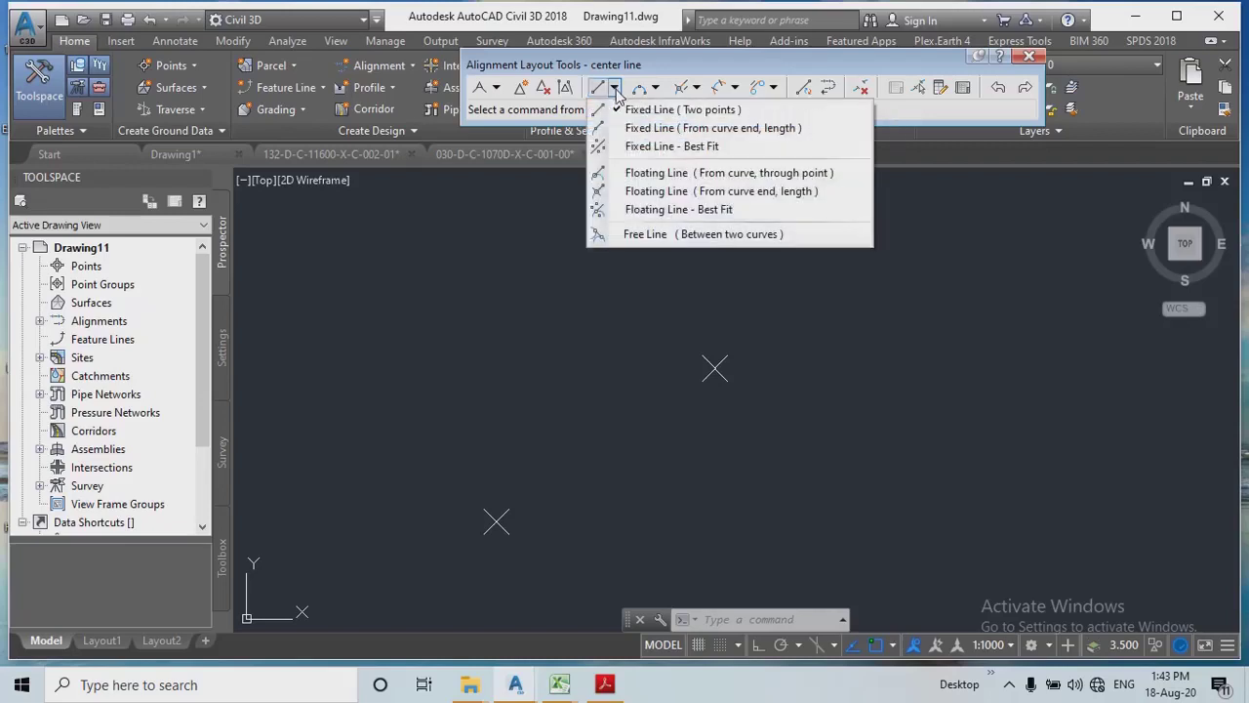
pyautogui.click(667, 102)
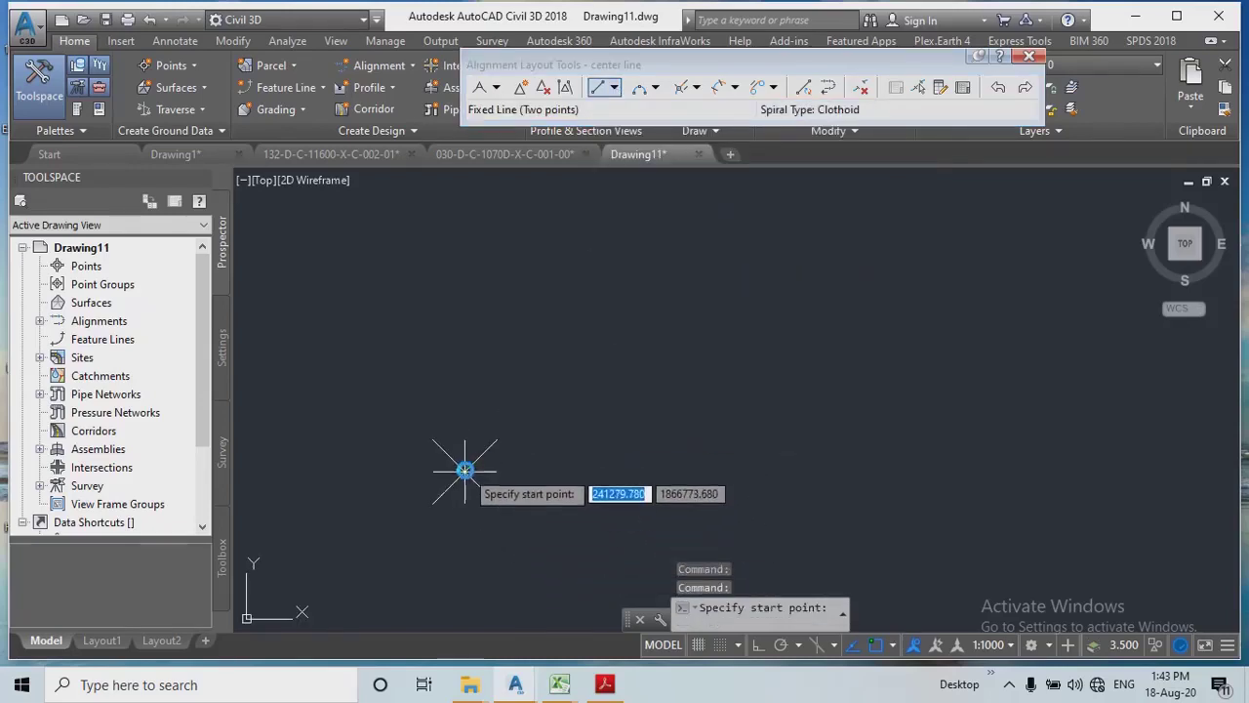
pyautogui.click(465, 465)
pyautogui.scroll(2, 625, 349)
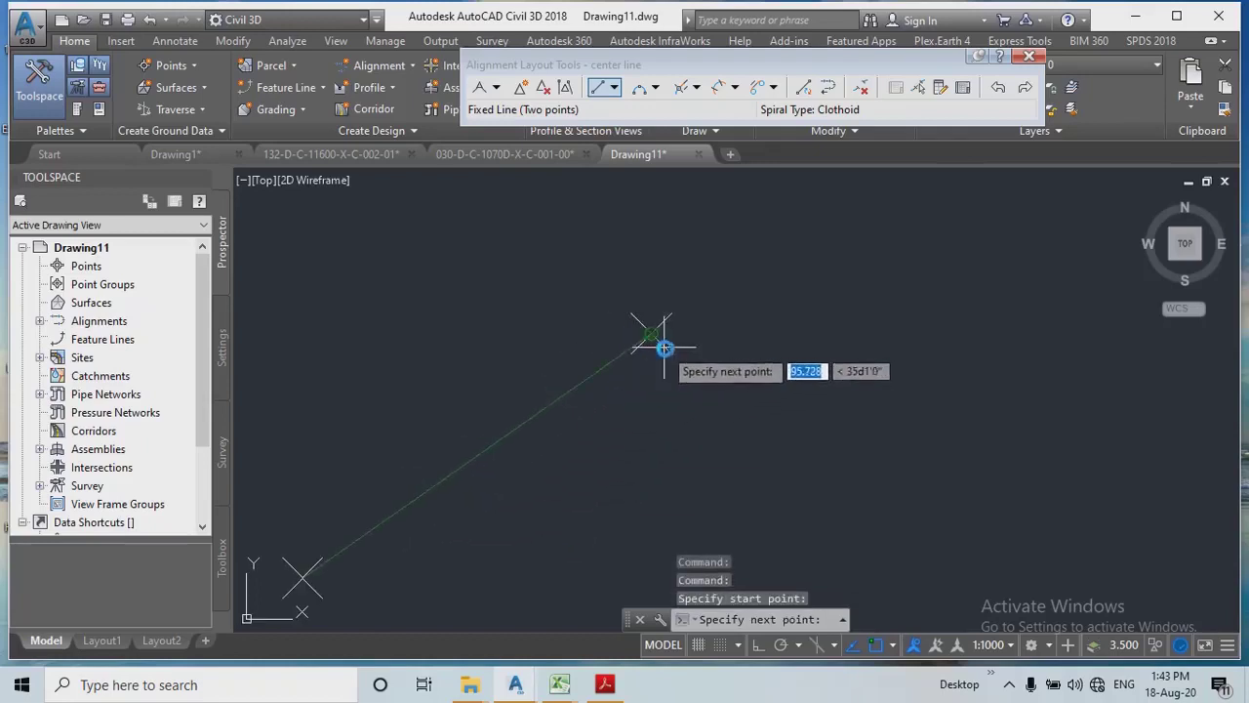
pyautogui.click(627, 319)
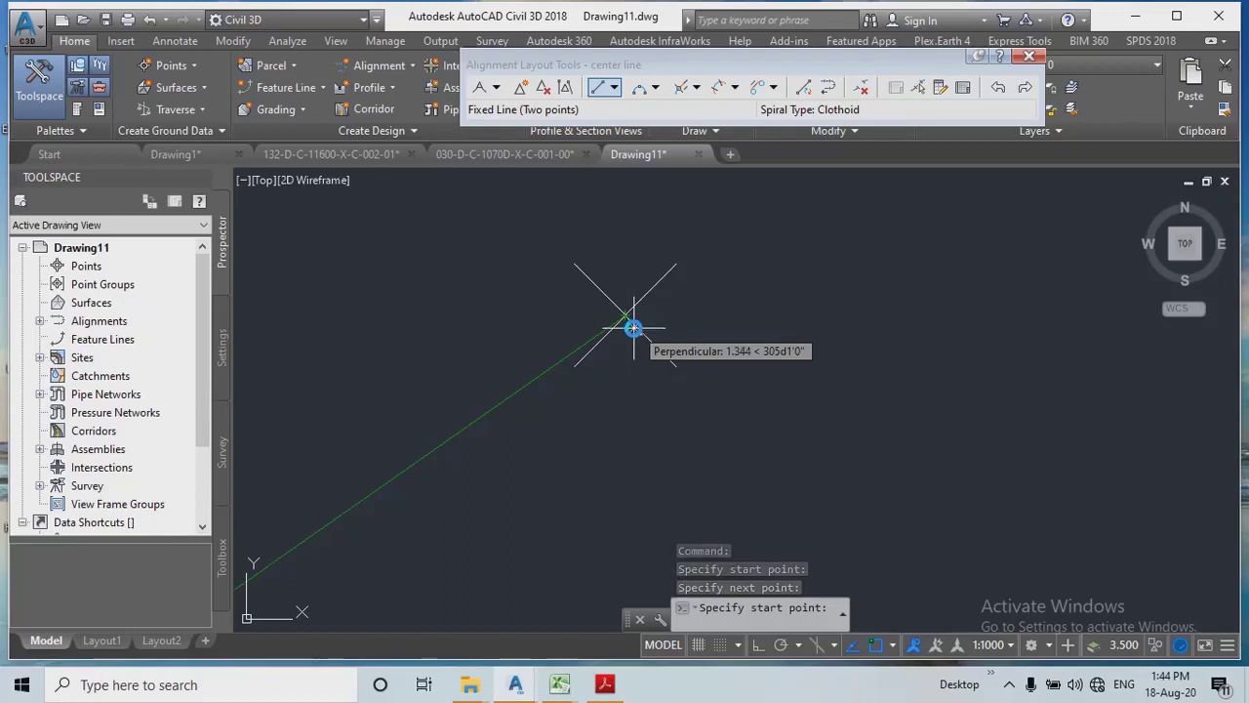
pyautogui.scroll(-5, 664, 288)
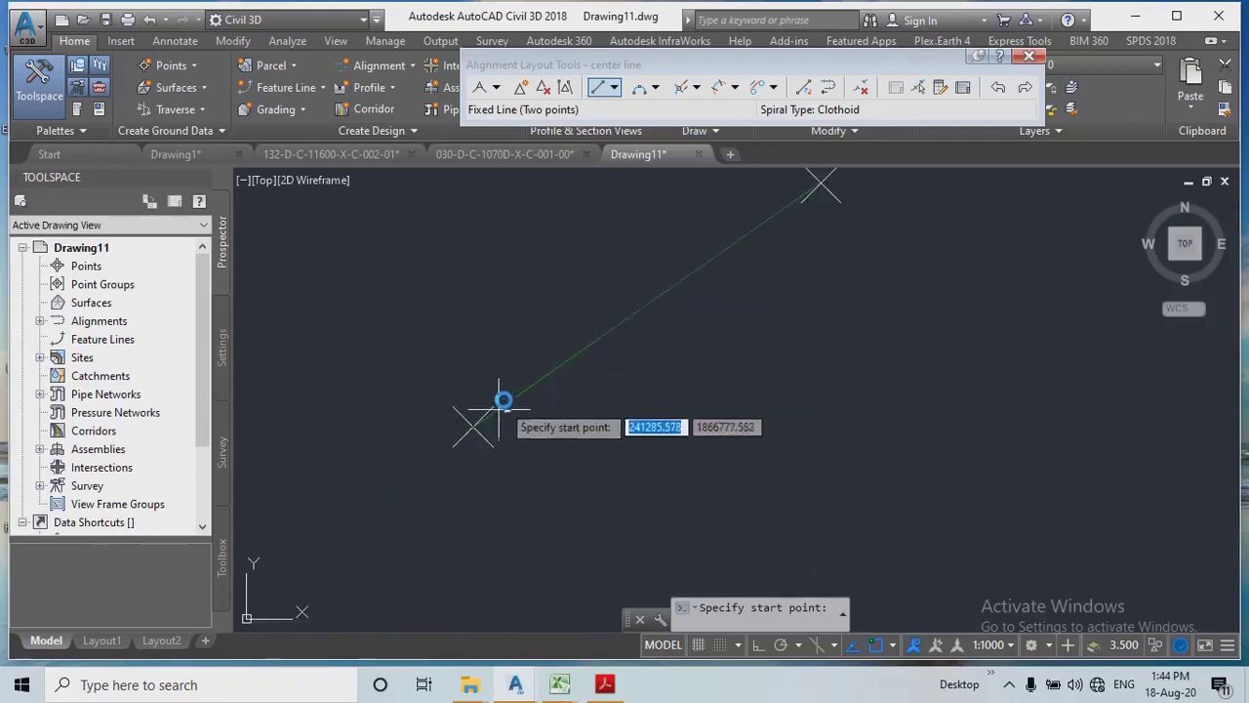
pyautogui.scroll(4, 475, 424)
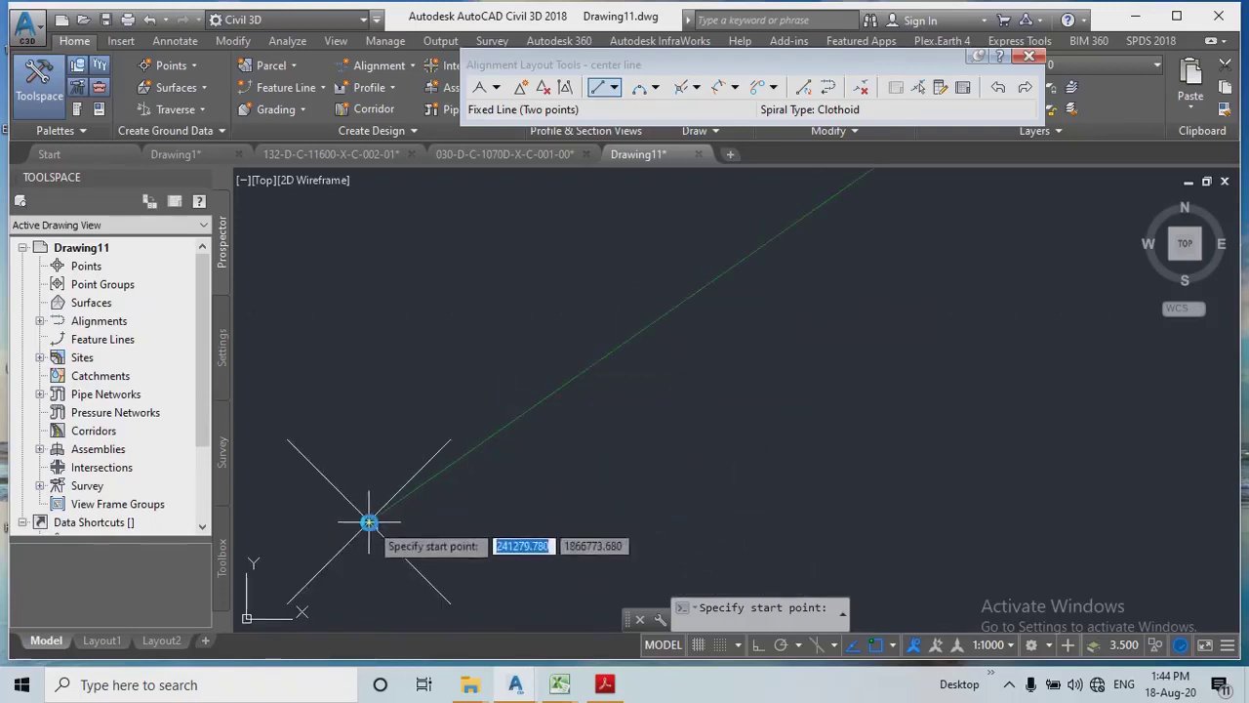
pyautogui.click(368, 526)
pyautogui.scroll(2, 570, 387)
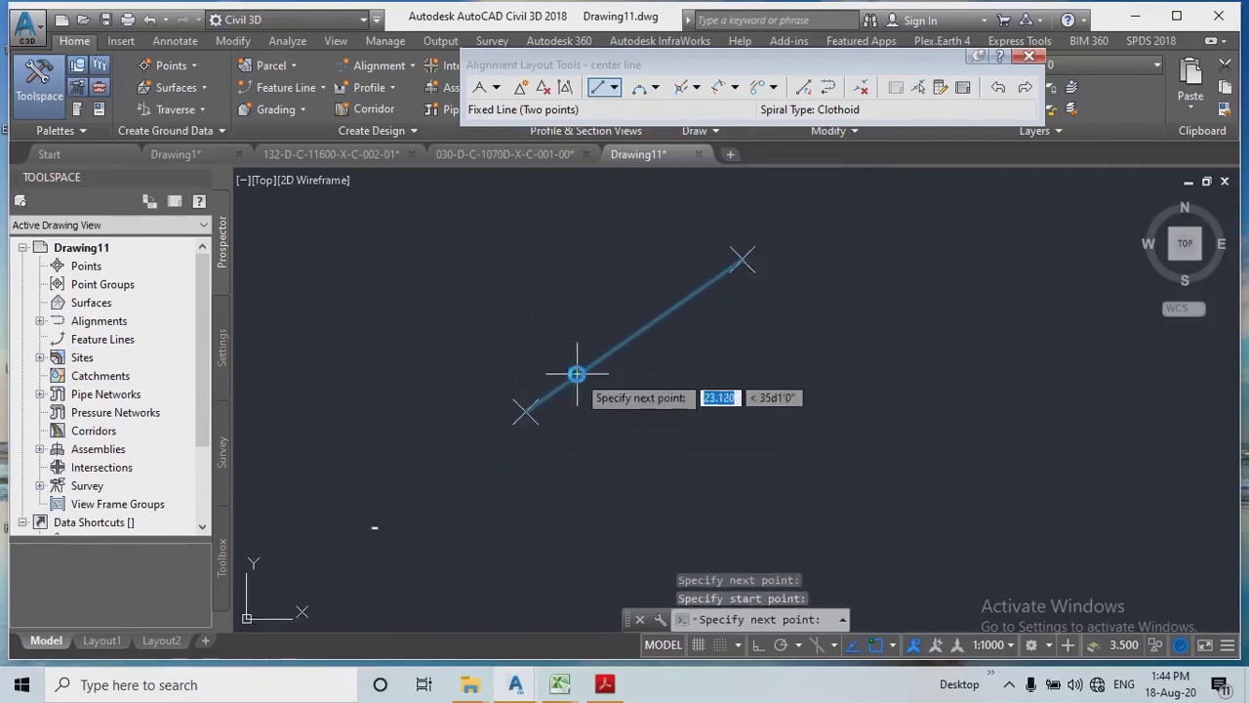
pyautogui.scroll(3, 719, 306)
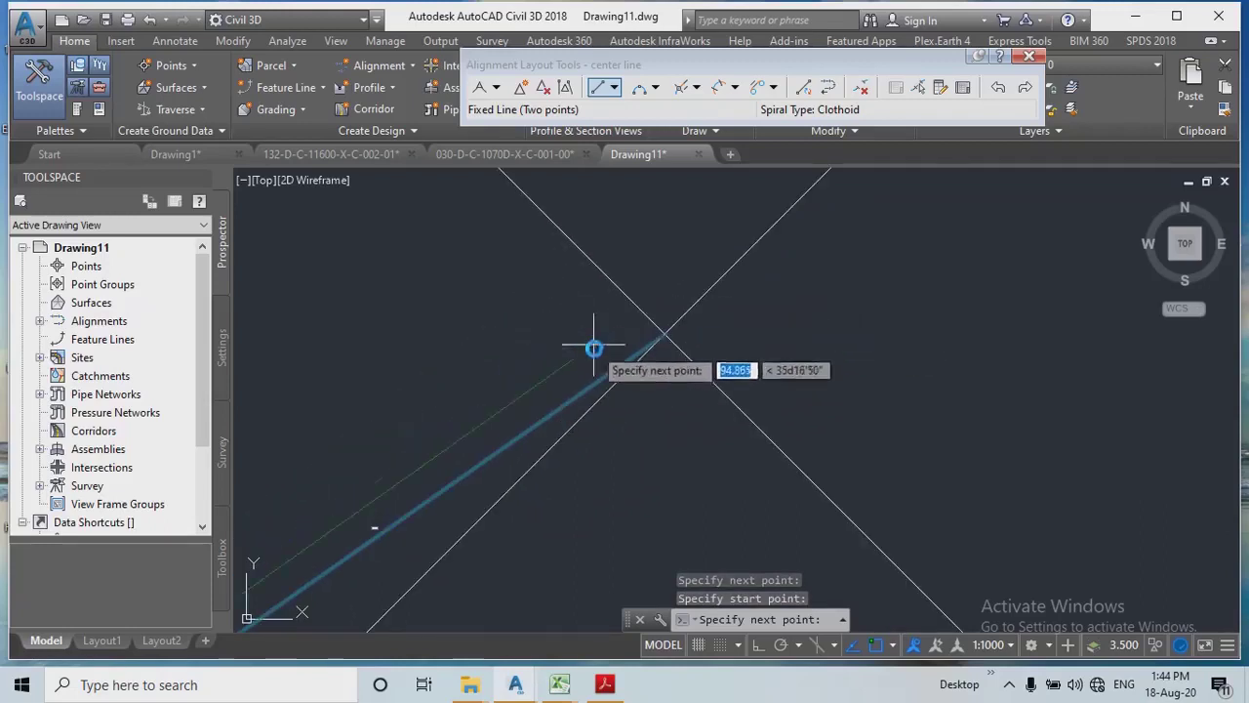
pyautogui.click(663, 333)
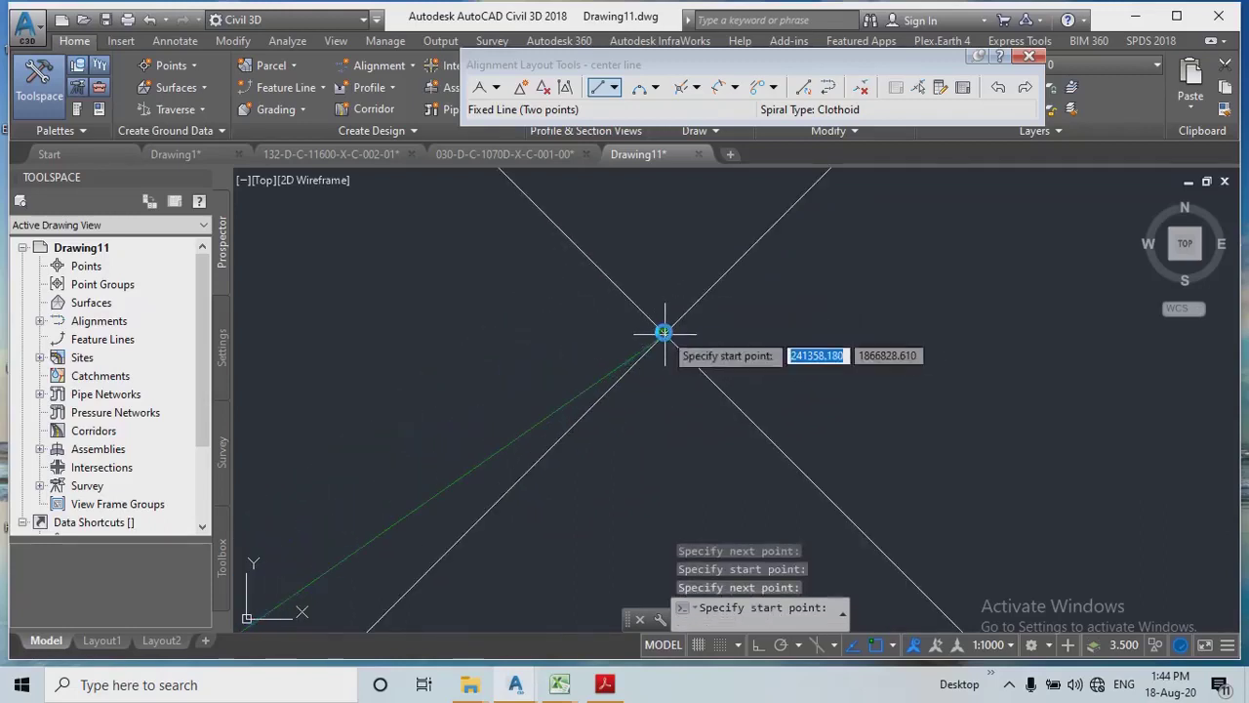
pyautogui.press('Return')
# Step: Review the center line stationed 0+000 to 0+096, then end the alignment layout
pyautogui.scroll(-2, 829, 263)
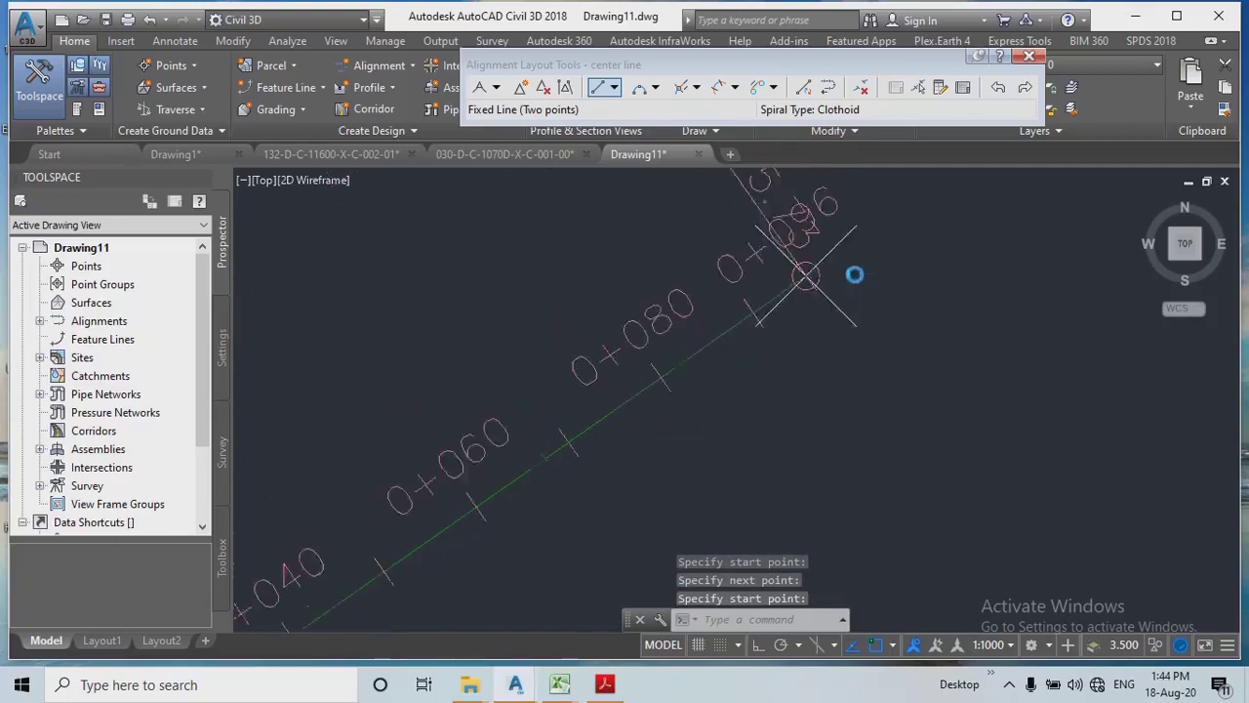
pyautogui.scroll(-1, 790, 336)
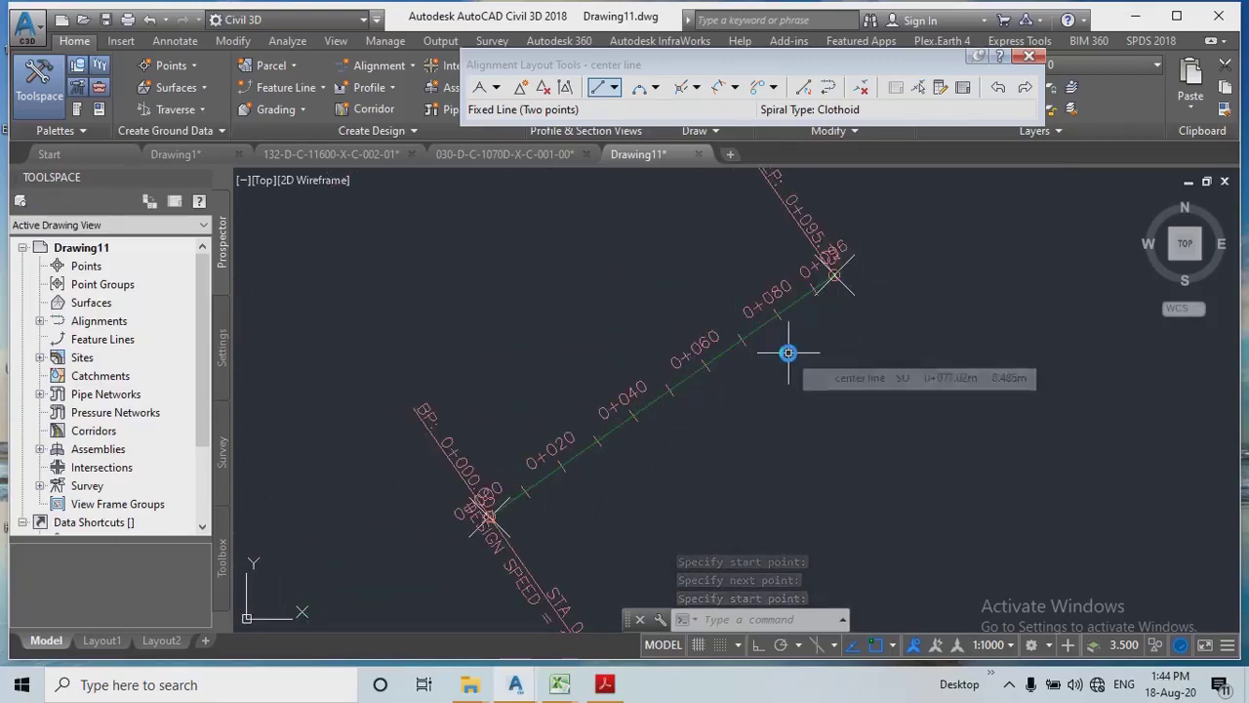
pyautogui.scroll(5, 542, 512)
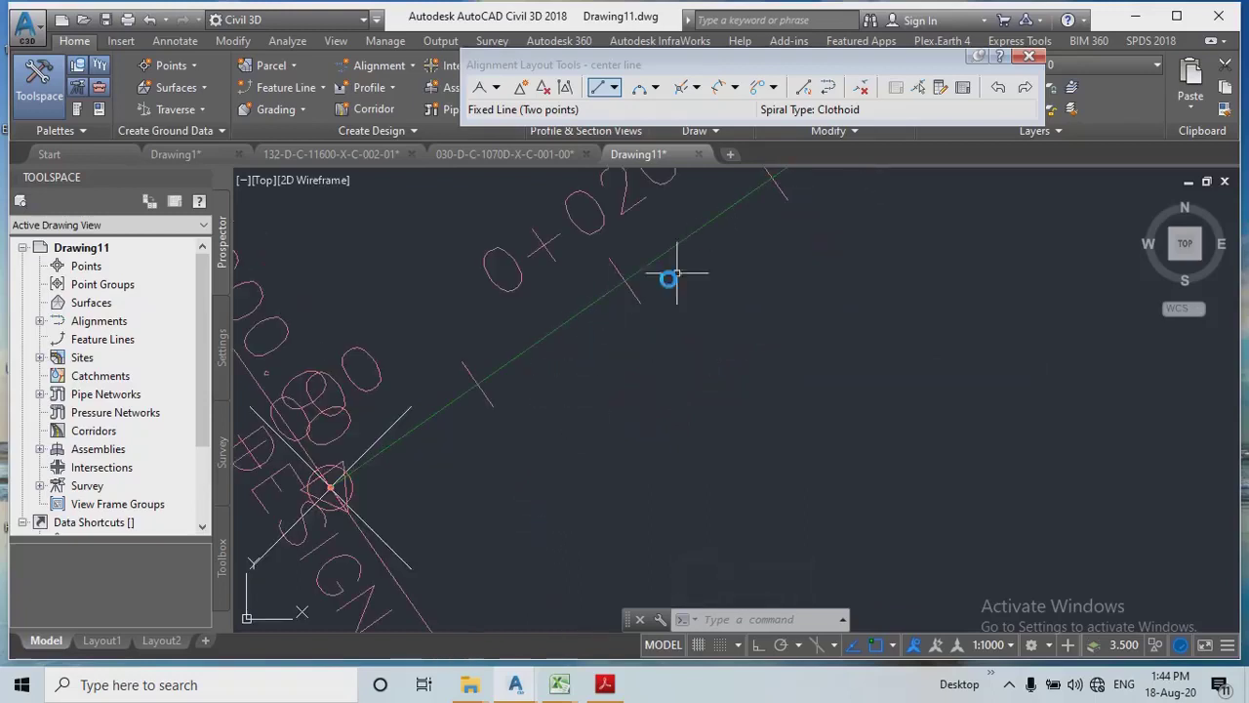
pyautogui.scroll(-1, 568, 401)
pyautogui.scroll(-1, 595, 415)
pyautogui.scroll(-1, 625, 400)
pyautogui.scroll(2, 761, 291)
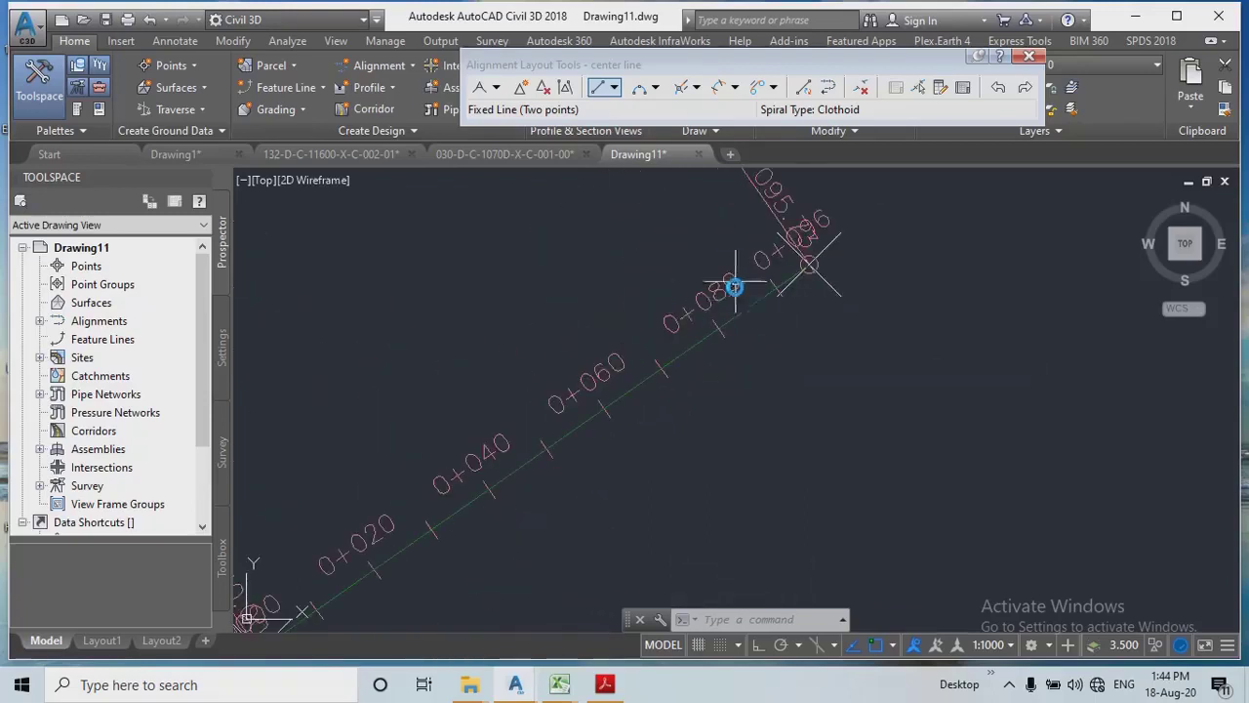
pyautogui.scroll(2, 778, 305)
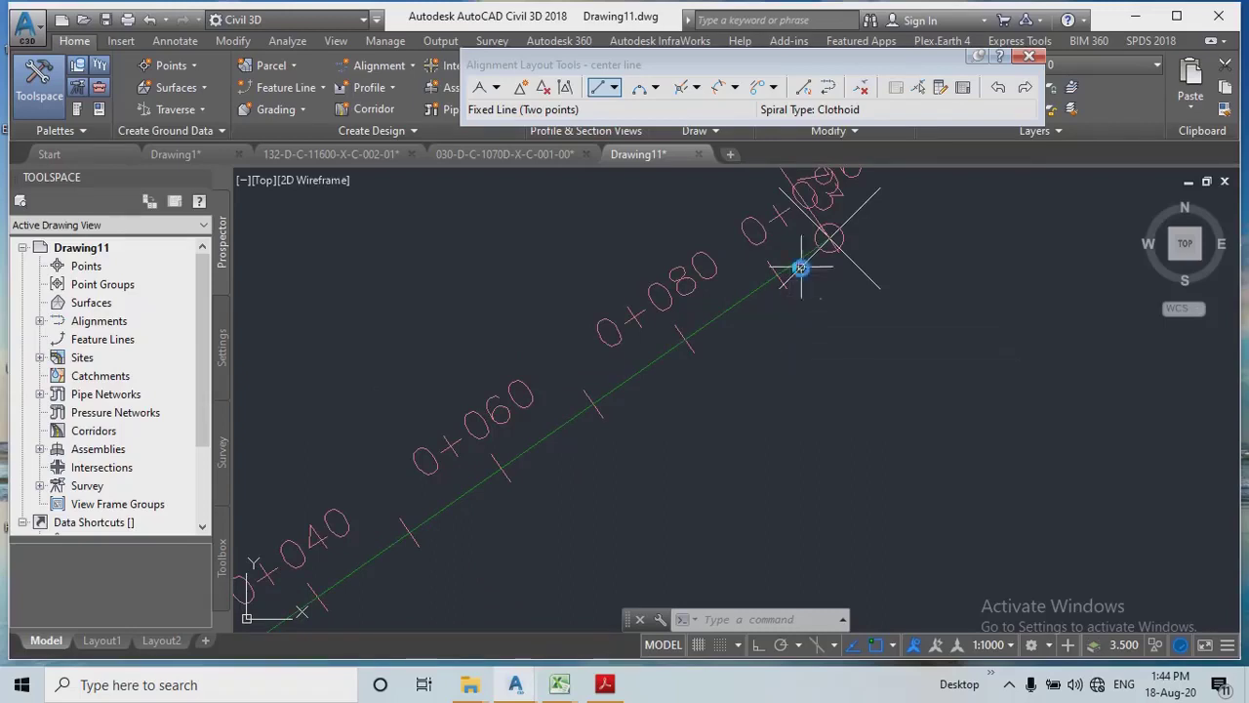
pyautogui.scroll(-2, 807, 256)
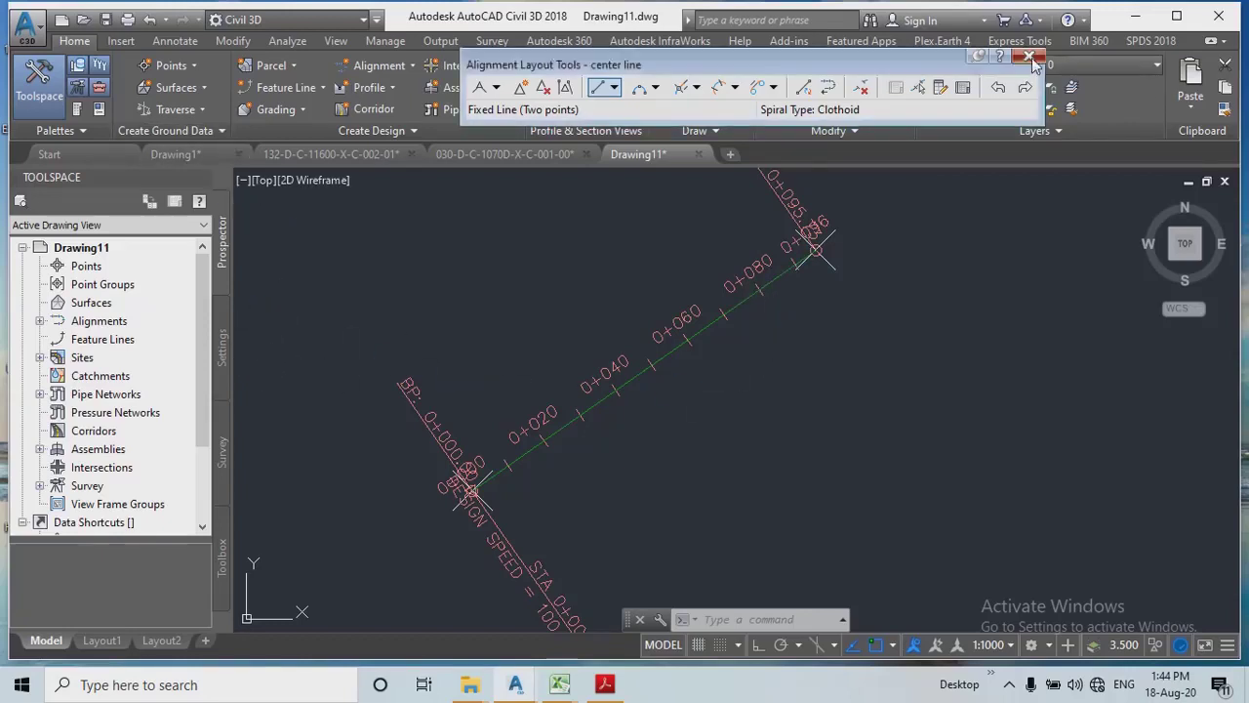
pyautogui.press('Escape')
pyautogui.press('Escape')
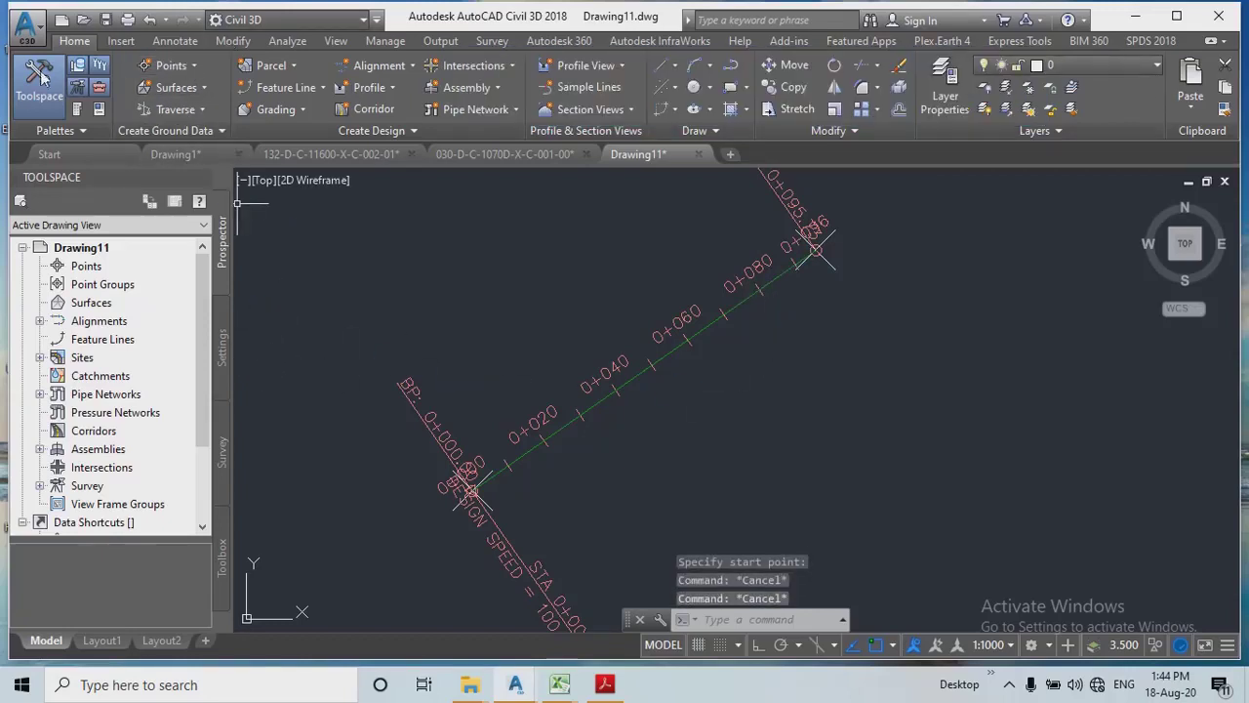
# Step: Set elevation and description prompts to Automatic, then start Manual point placement
pyautogui.click(172, 65)
pyautogui.click(210, 89)
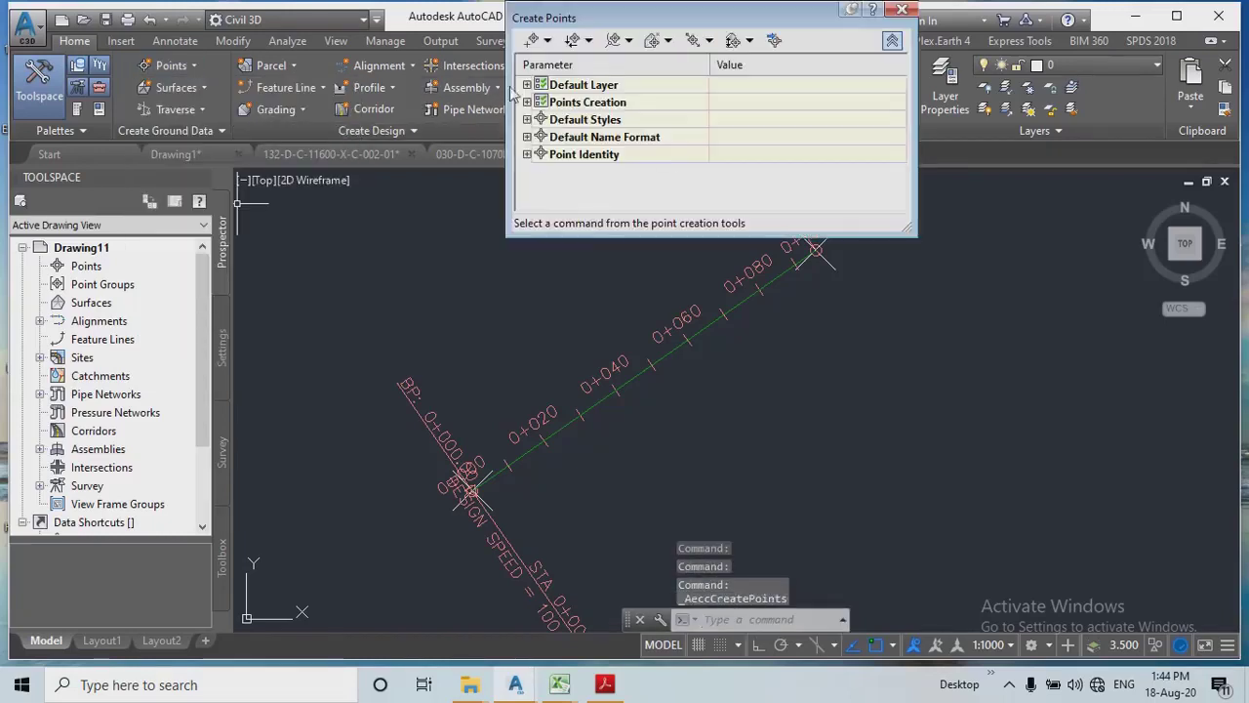
pyautogui.click(527, 101)
pyautogui.click(724, 173)
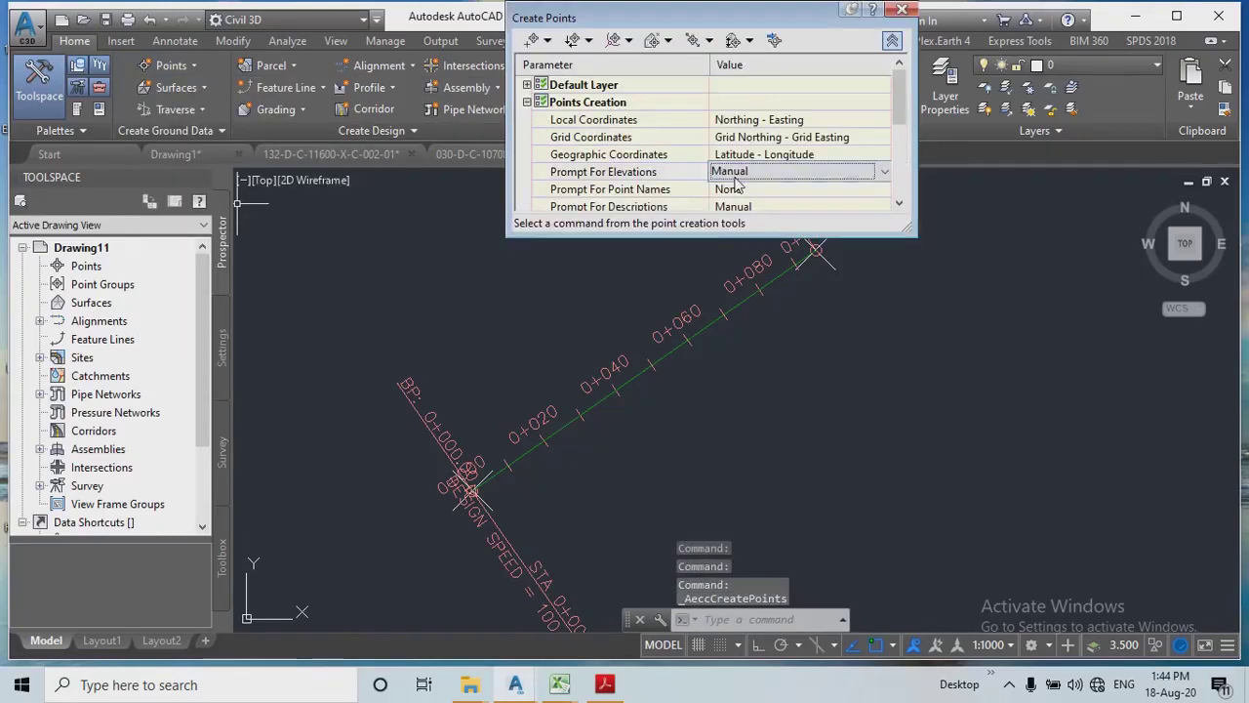
pyautogui.click(731, 173)
pyautogui.click(749, 195)
pyautogui.click(758, 206)
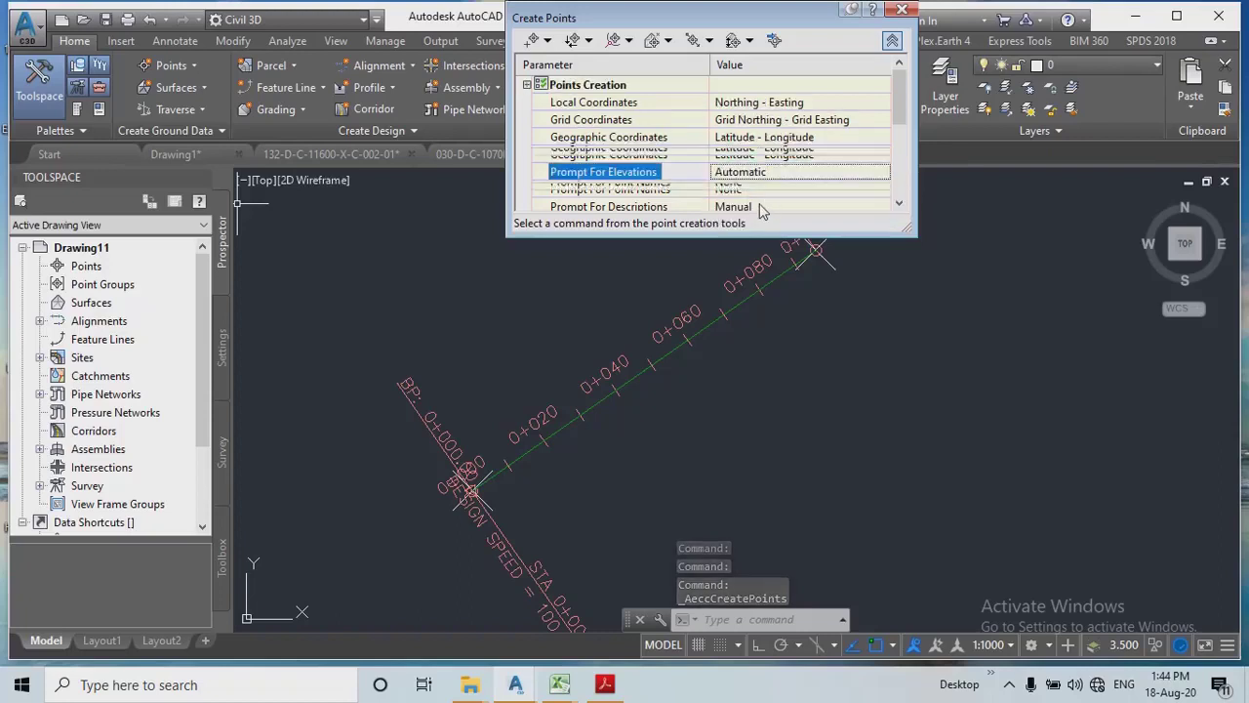
pyautogui.click(764, 190)
pyautogui.click(761, 207)
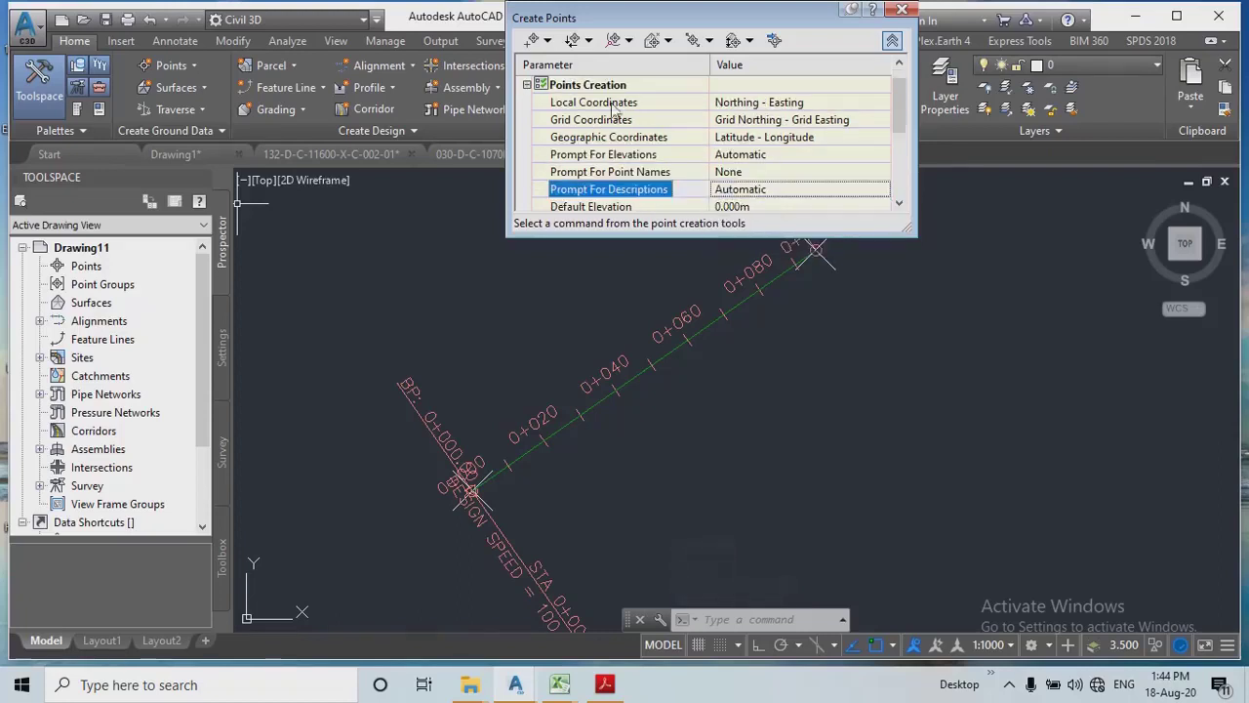
pyautogui.click(549, 42)
pyautogui.click(585, 54)
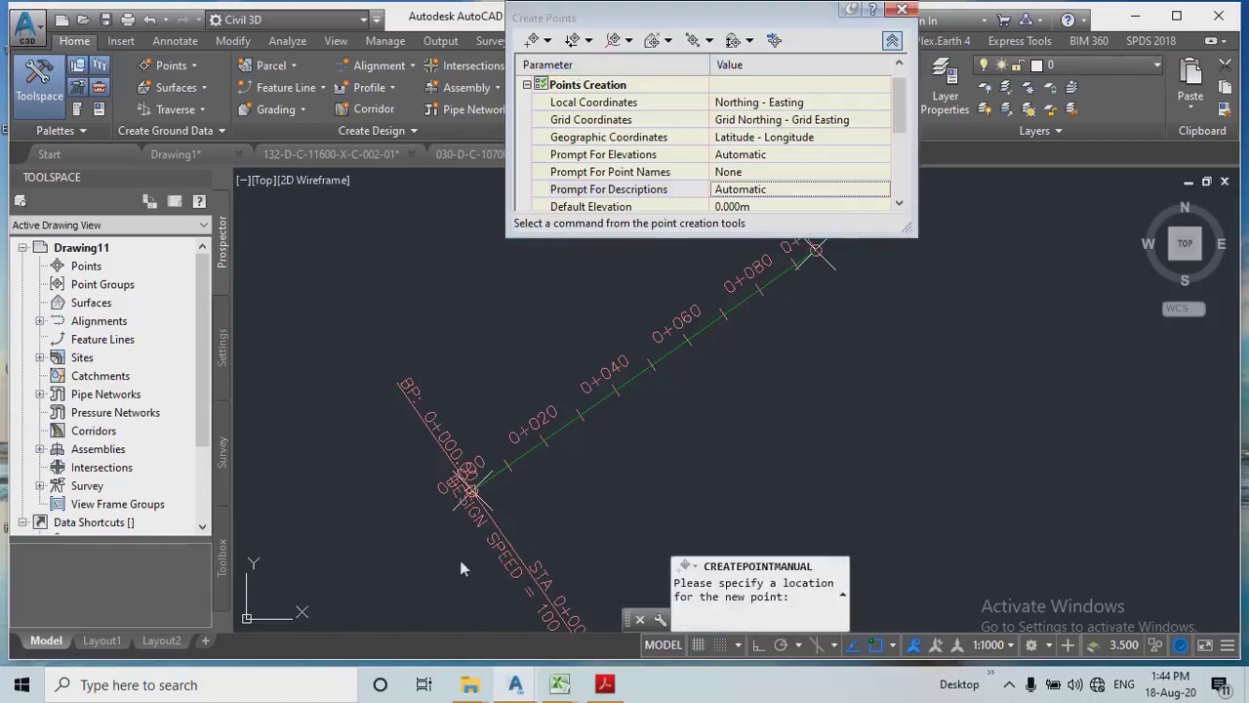
# Step: Place points on the center line at stations 0+000, 0+020, 0+040, 0+060 and 0+080
pyautogui.scroll(4, 478, 502)
pyautogui.scroll(3, 493, 504)
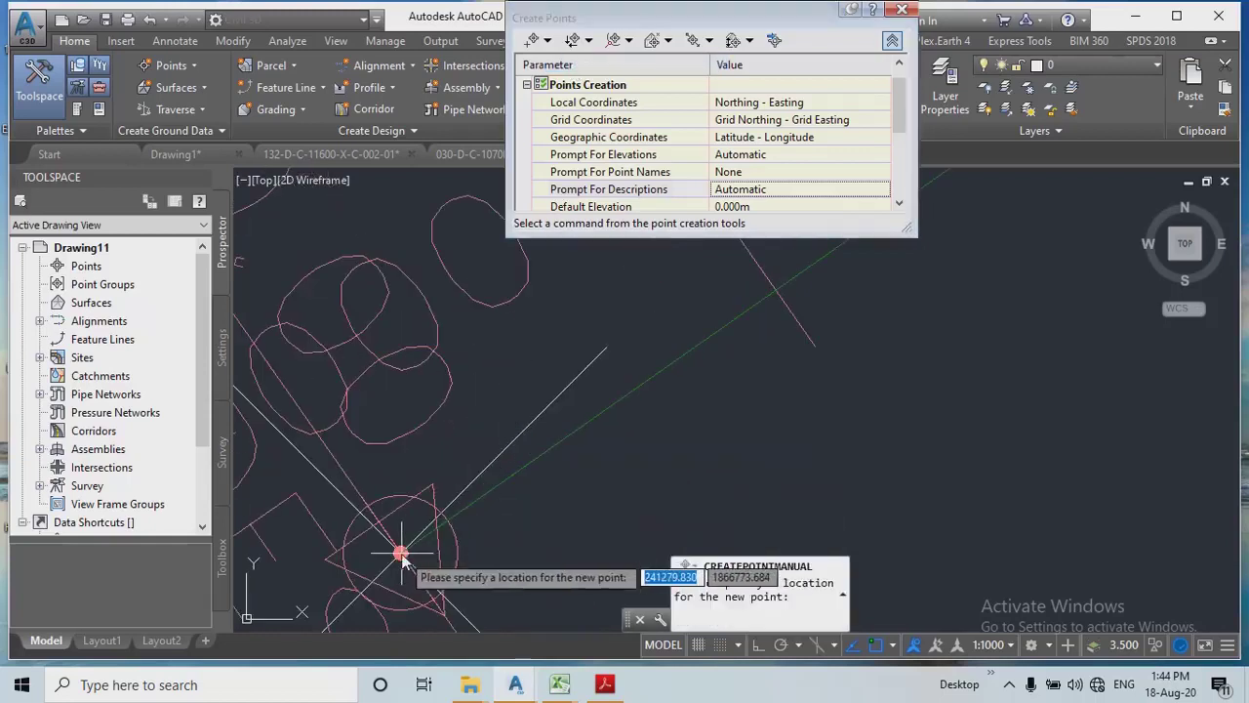
pyautogui.scroll(3, 363, 561)
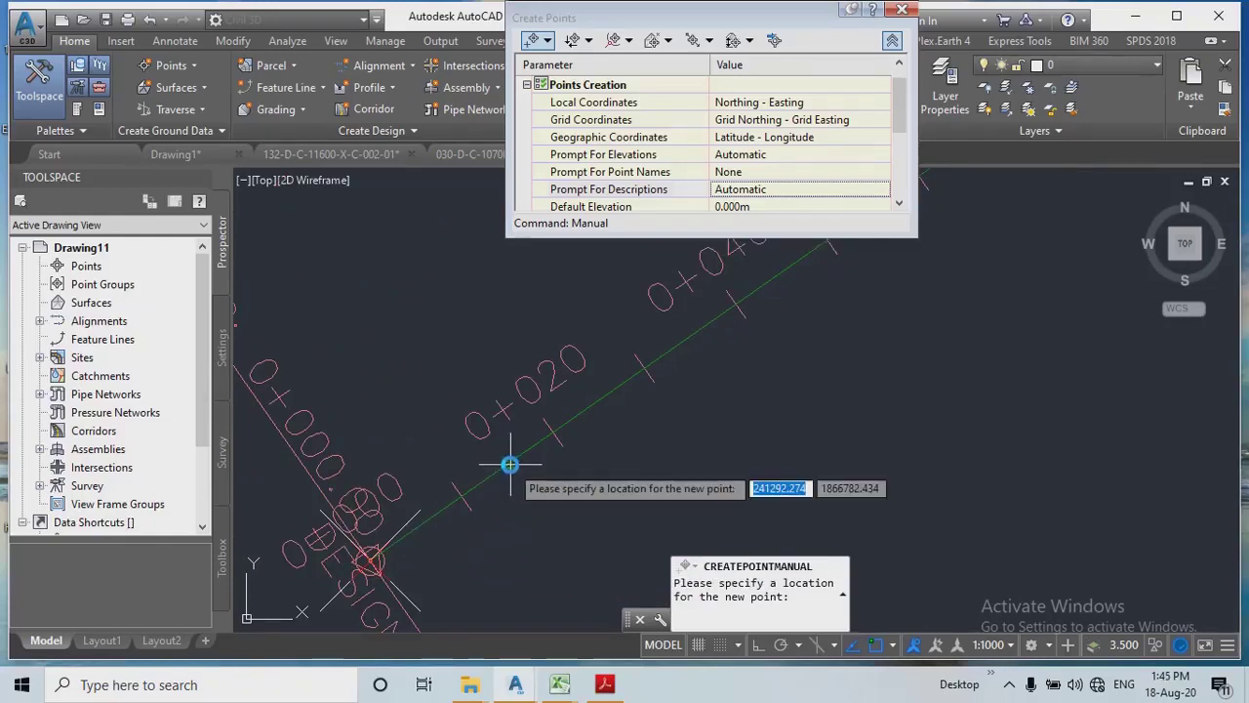
pyautogui.scroll(4, 551, 434)
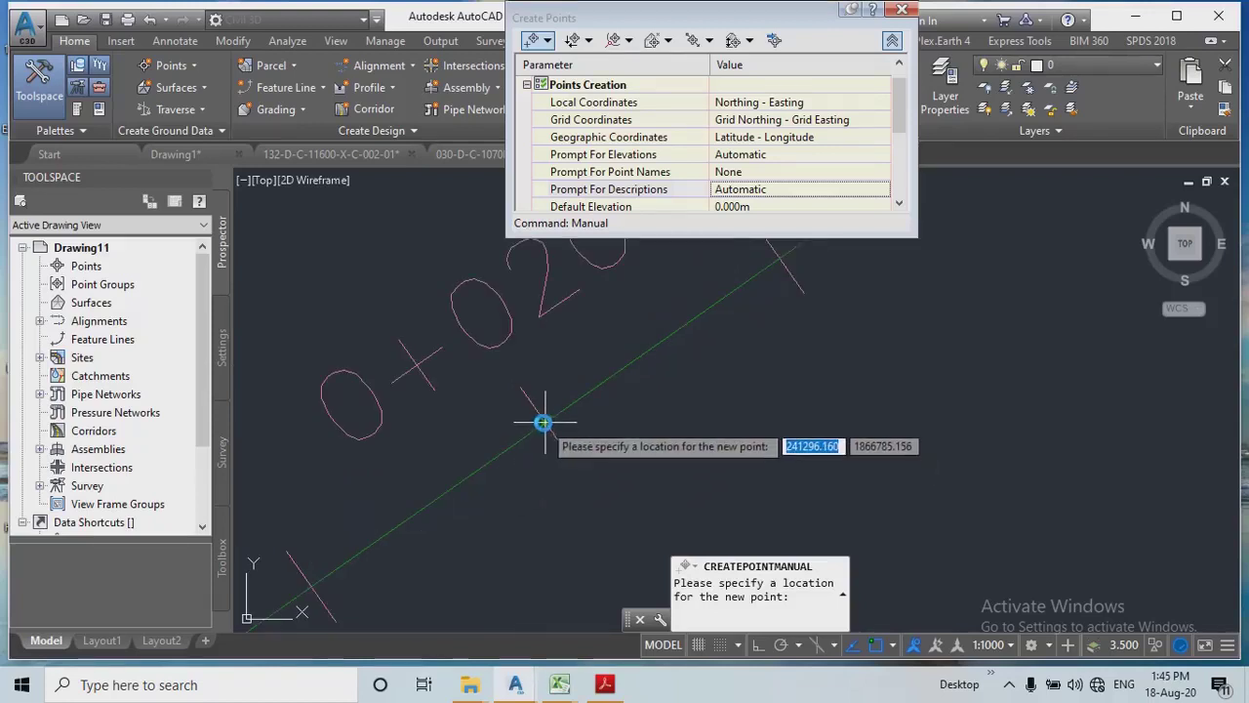
pyautogui.scroll(-5, 511, 446)
pyautogui.scroll(3, 547, 405)
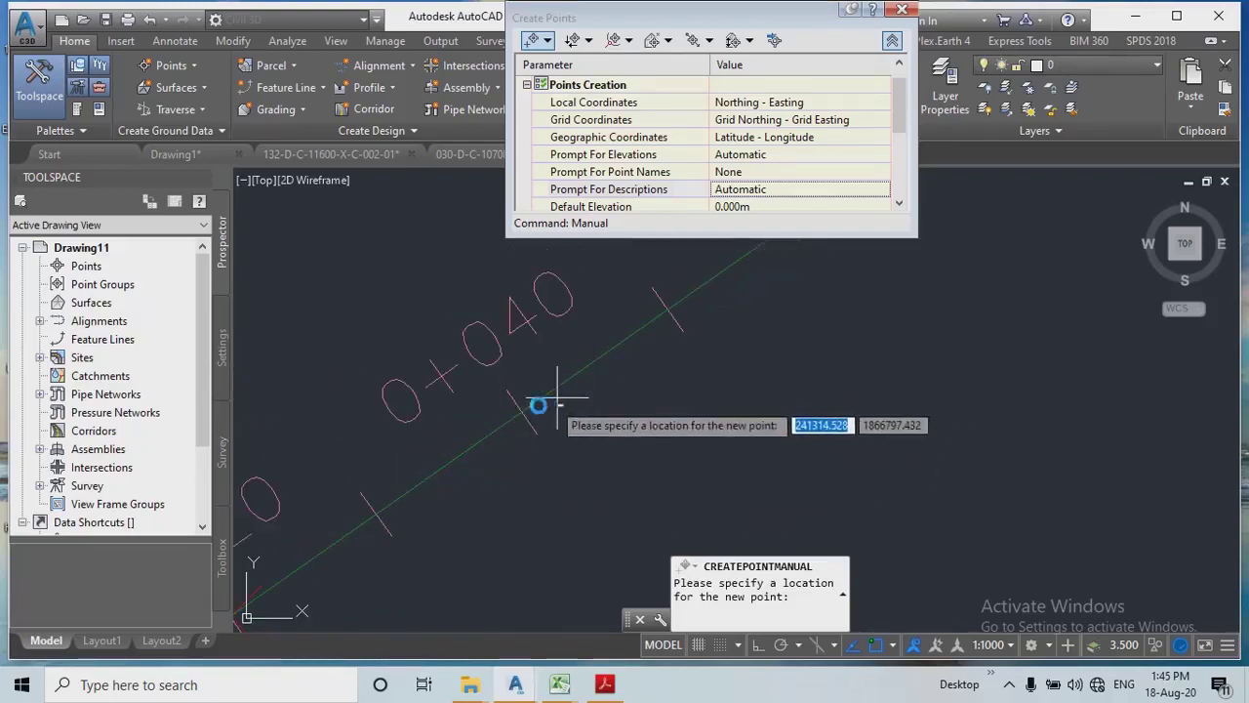
pyautogui.scroll(-4, 508, 414)
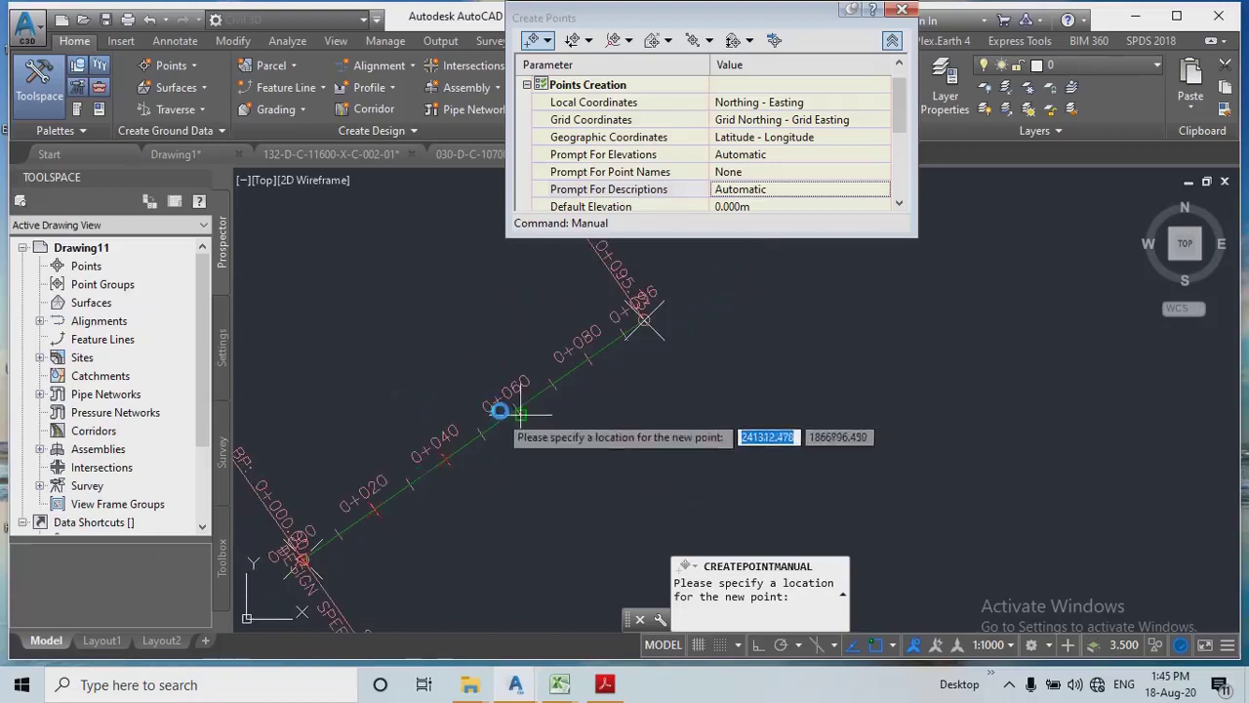
pyautogui.scroll(2, 497, 421)
pyautogui.scroll(3, 498, 420)
pyautogui.scroll(2, 585, 437)
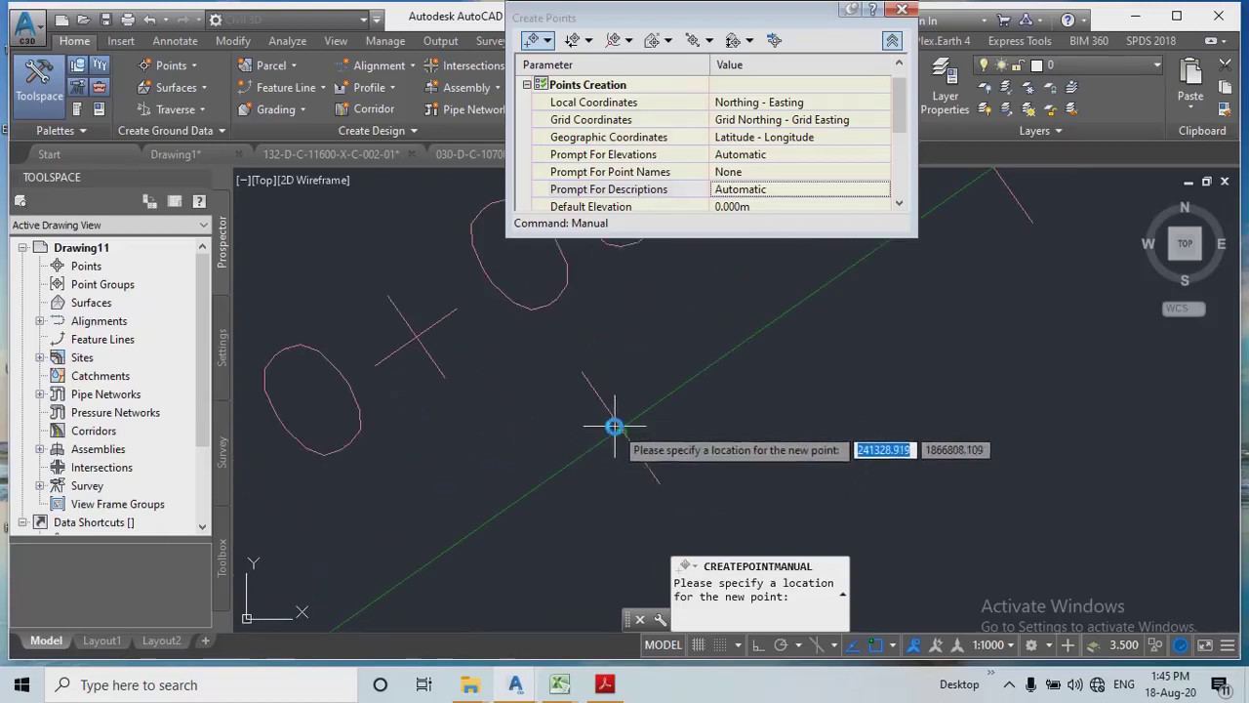
pyautogui.scroll(-3, 331, 481)
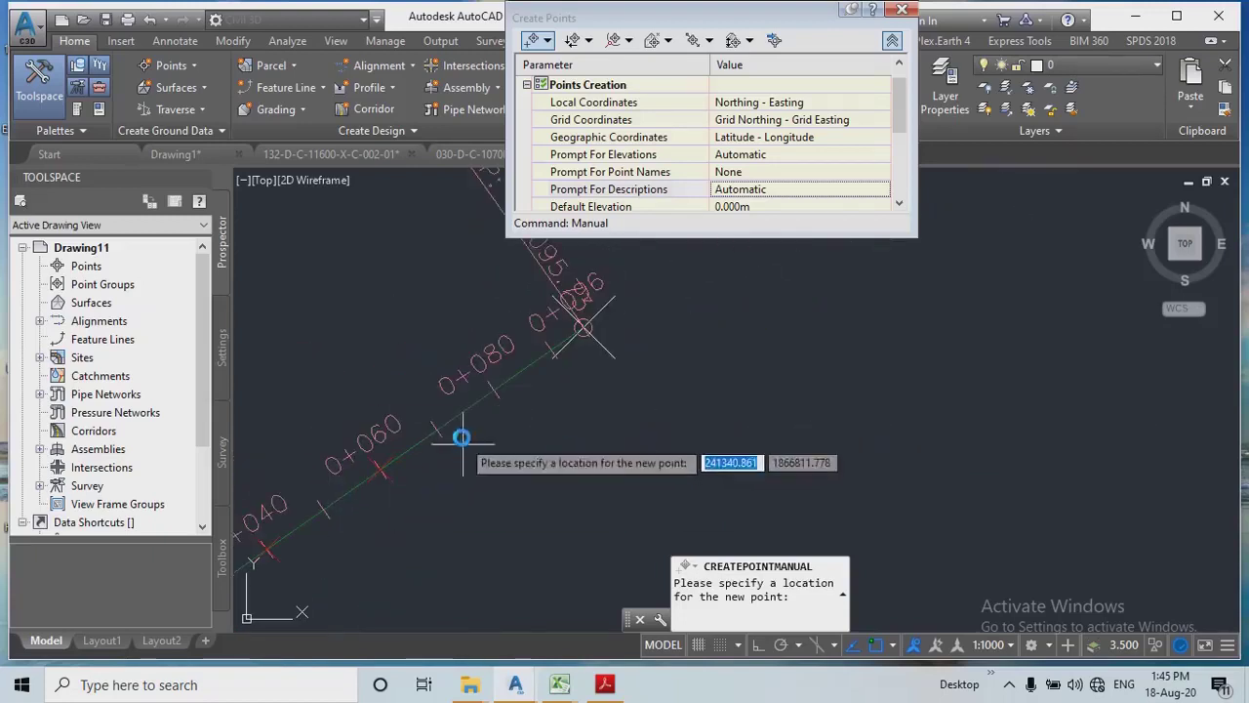
pyautogui.scroll(3, 478, 410)
pyautogui.scroll(-1, 488, 379)
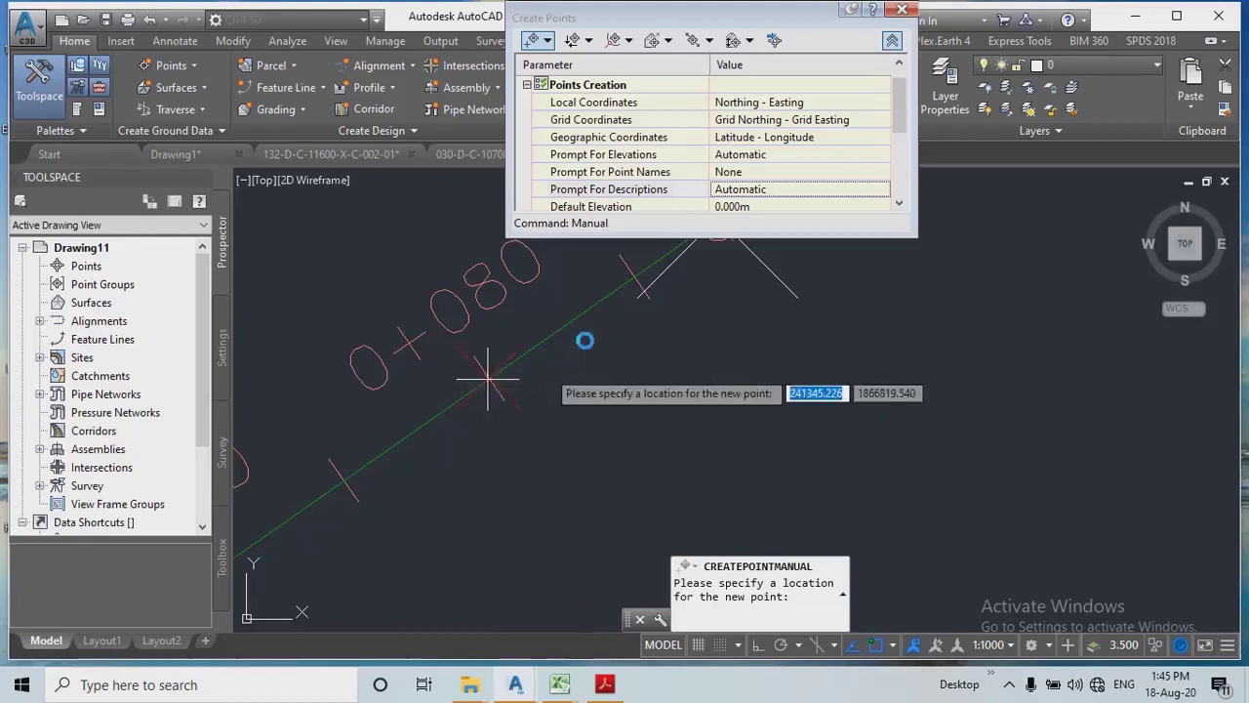
pyautogui.scroll(-2, 586, 341)
pyautogui.scroll(-2, 613, 362)
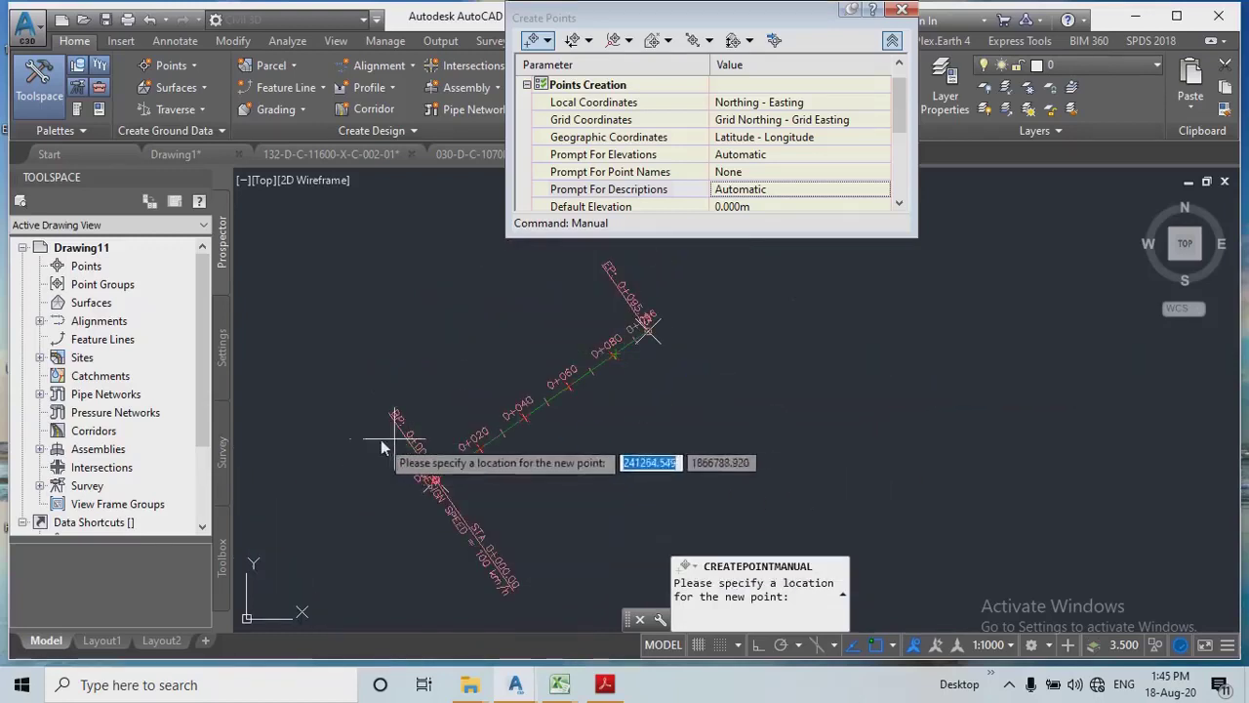
pyautogui.press('Escape')
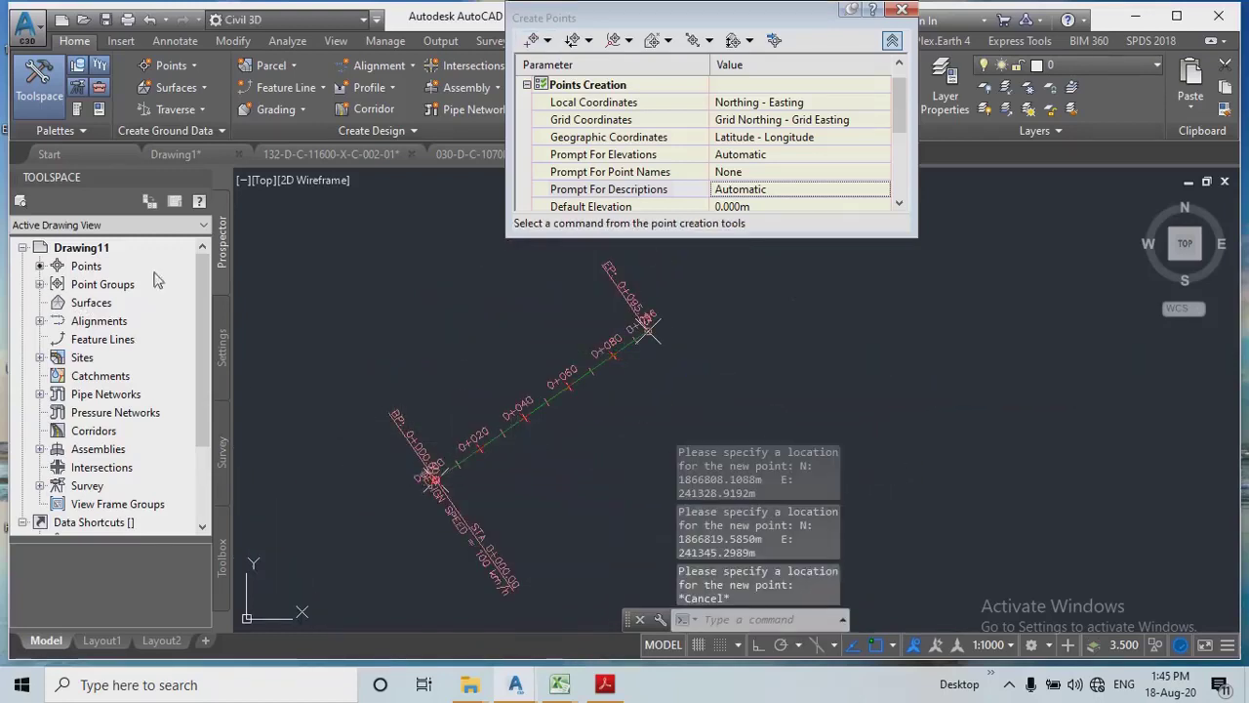
# Step: Give the _All Points point group the Northing and Easting label style
pyautogui.click(41, 285)
pyautogui.click(115, 303)
pyautogui.rightClick(142, 299)
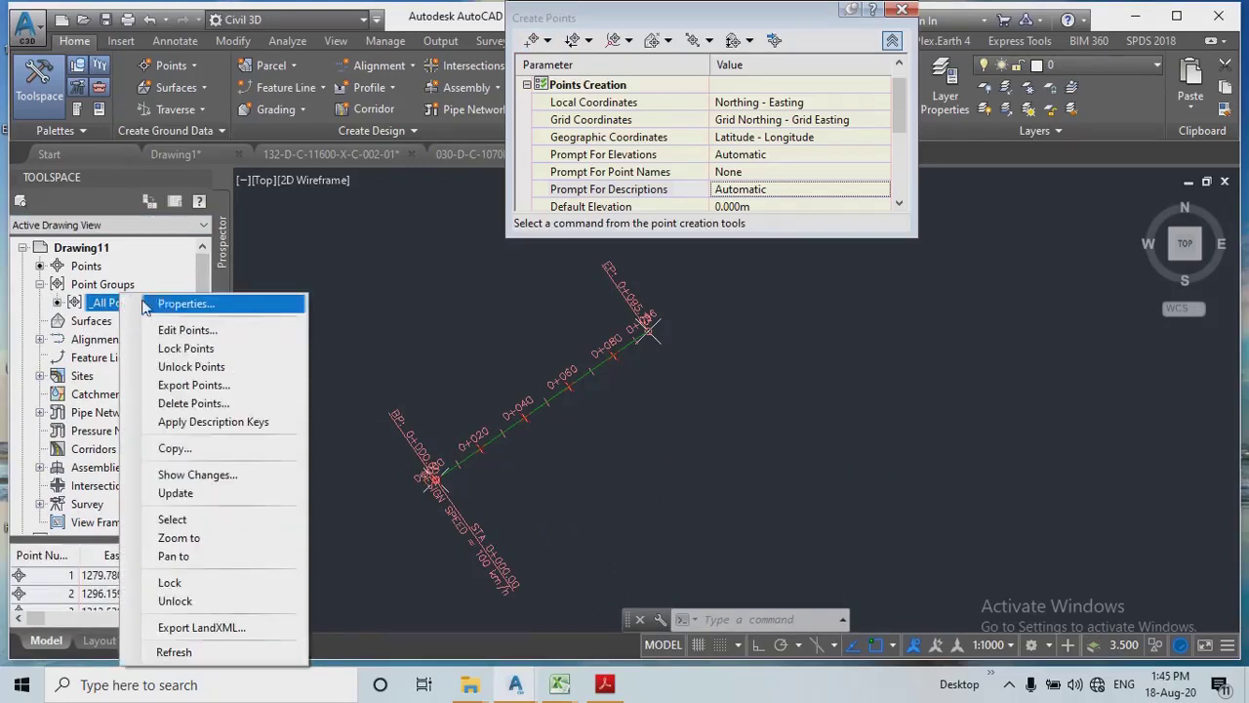
pyautogui.click(186, 304)
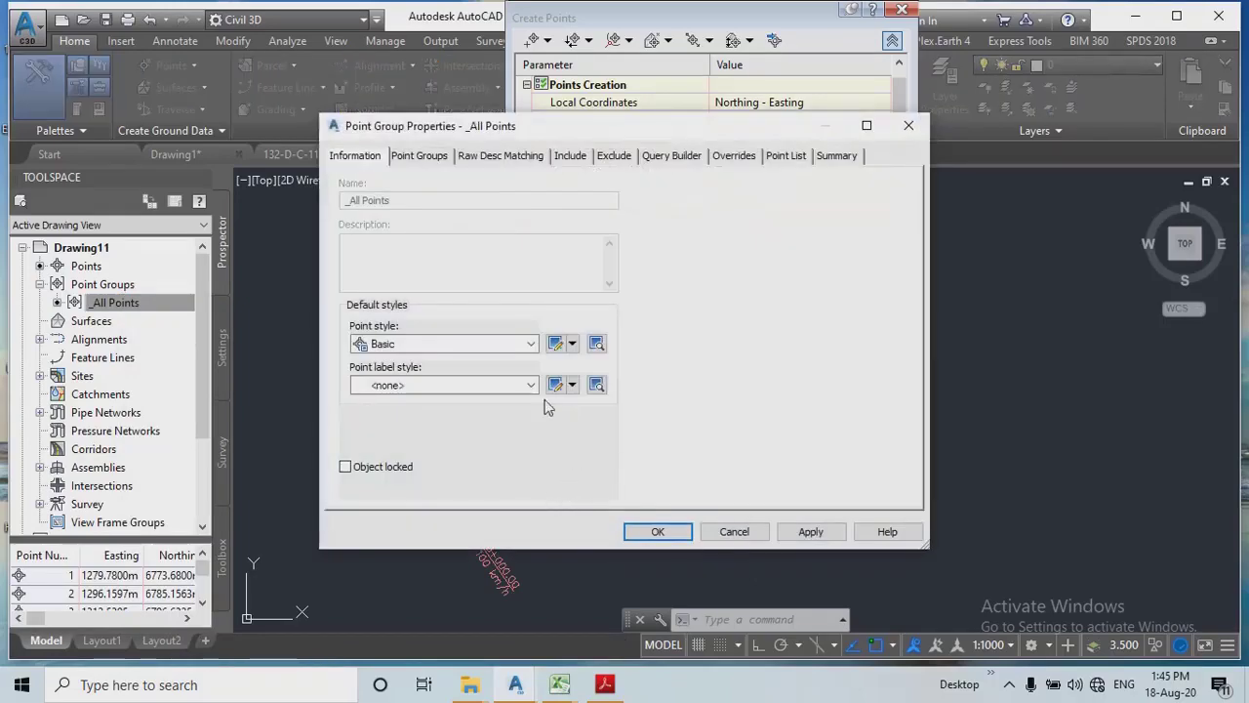
pyautogui.click(531, 384)
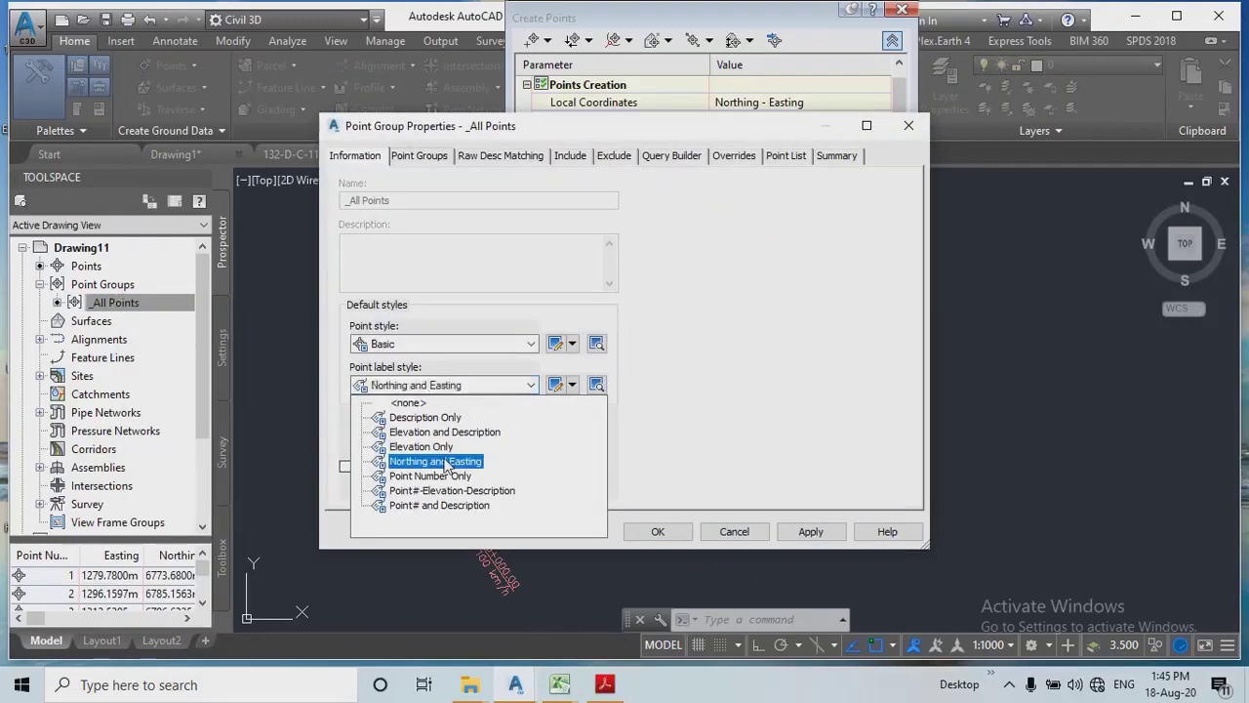
pyautogui.click(445, 463)
pyautogui.click(810, 535)
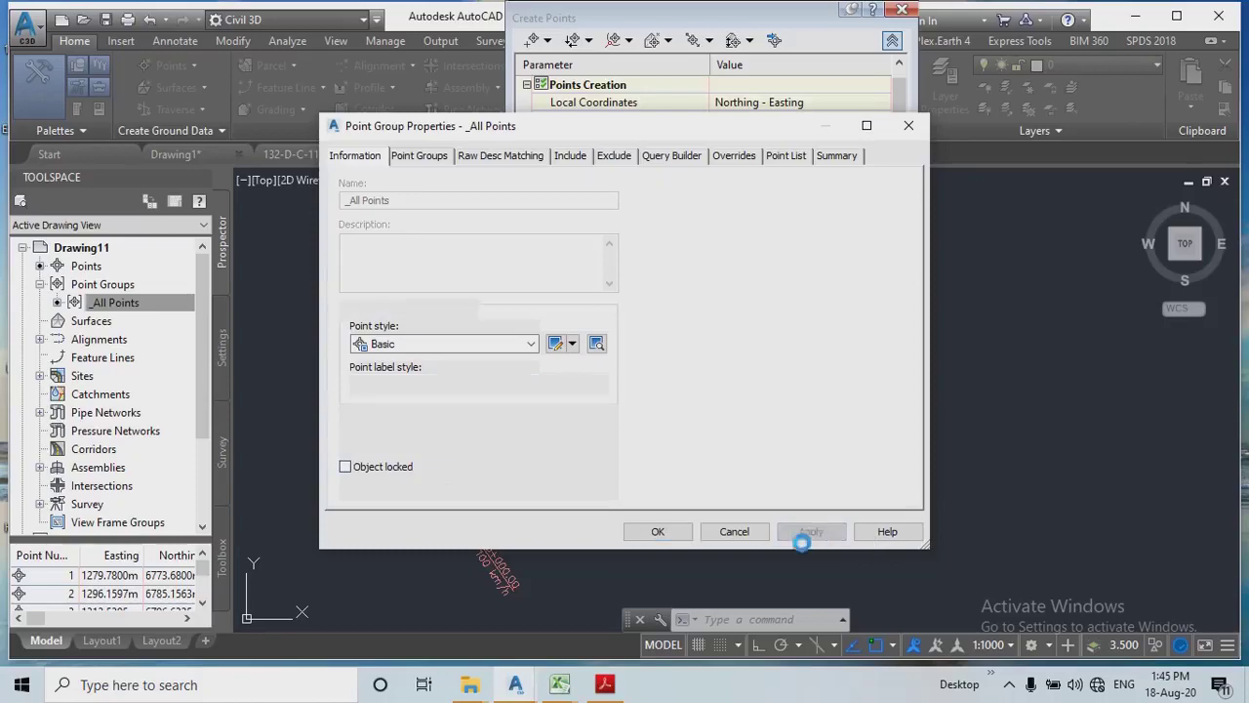
pyautogui.click(653, 535)
pyautogui.scroll(2, 517, 456)
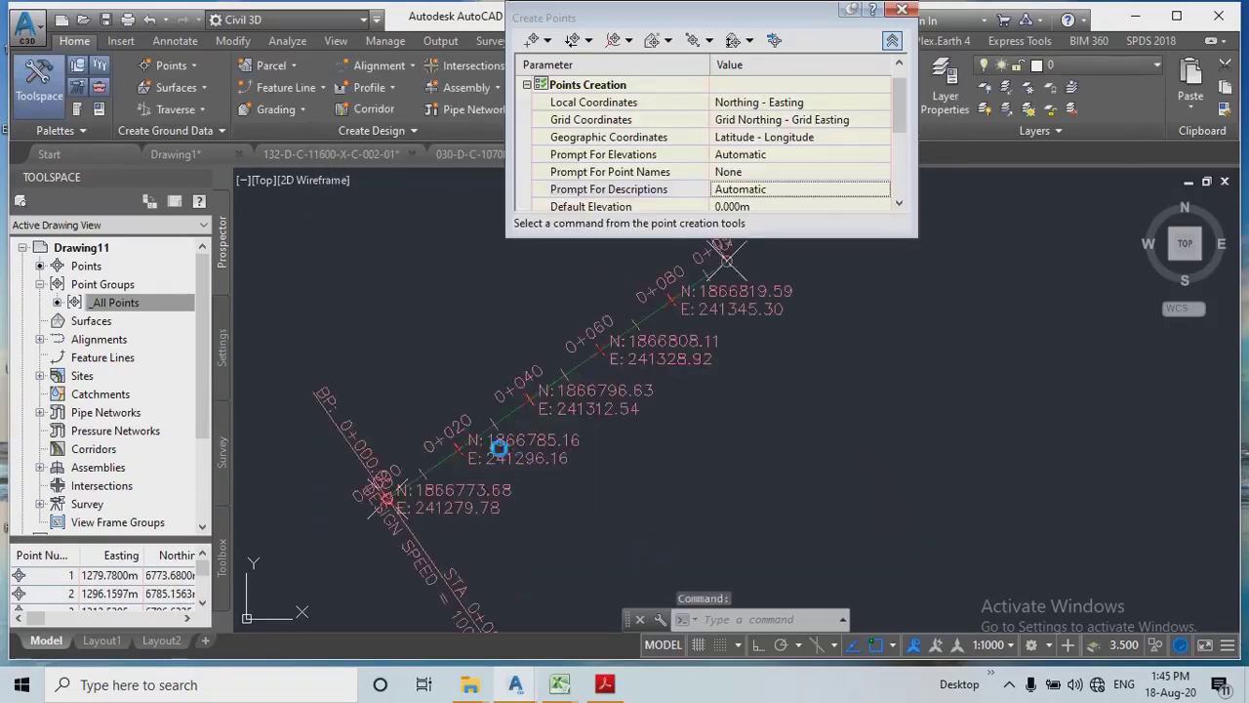
pyautogui.scroll(2, 496, 446)
pyautogui.scroll(-2, 595, 461)
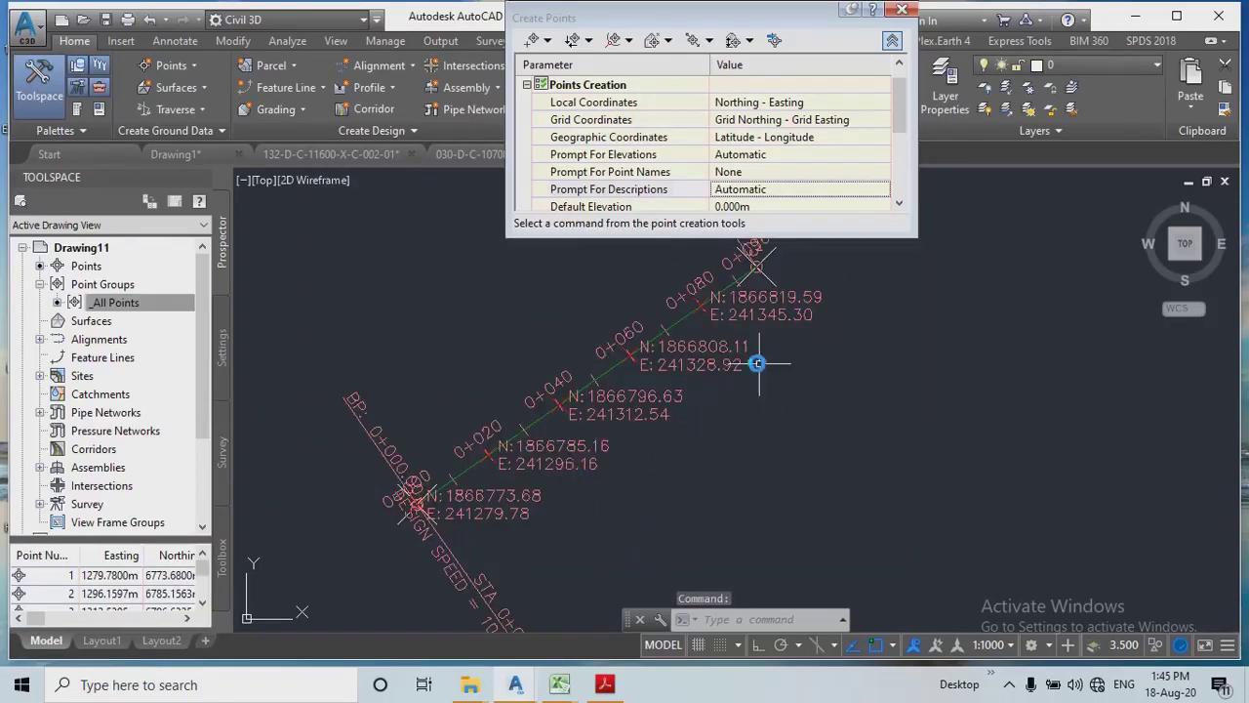
pyautogui.scroll(2, 744, 359)
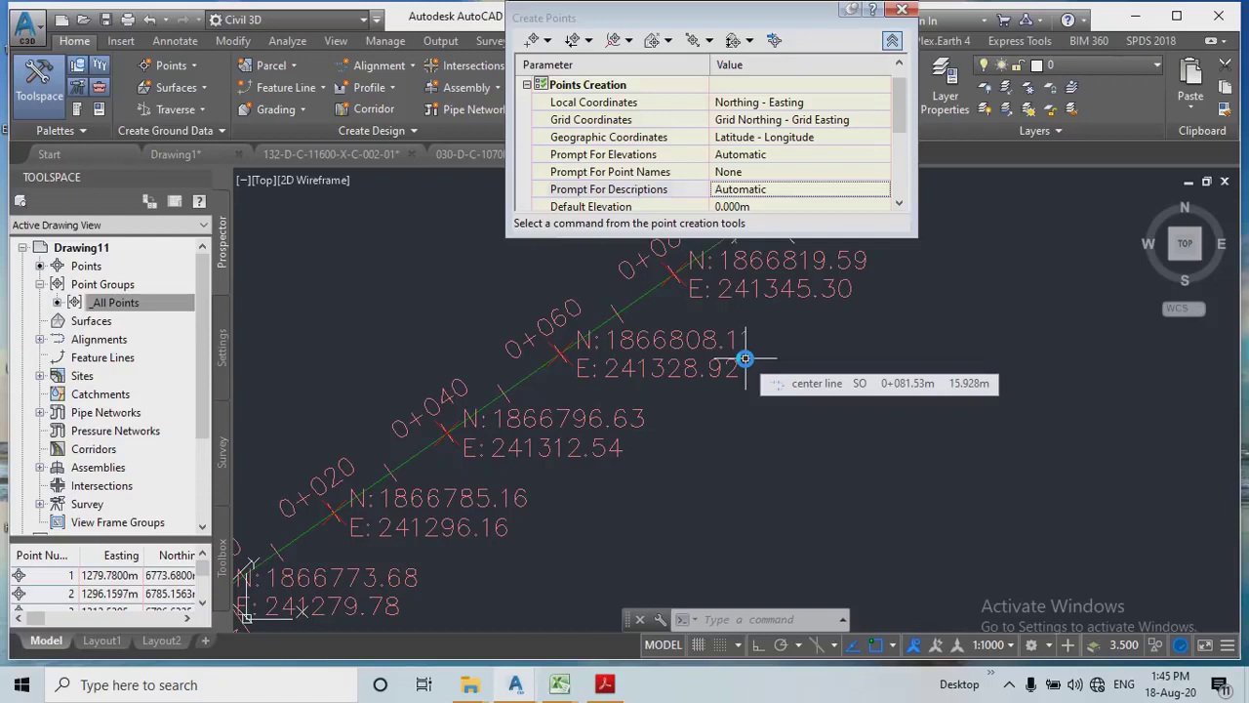
pyautogui.moveTo(745, 359)
pyautogui.scroll(-1, 744, 359)
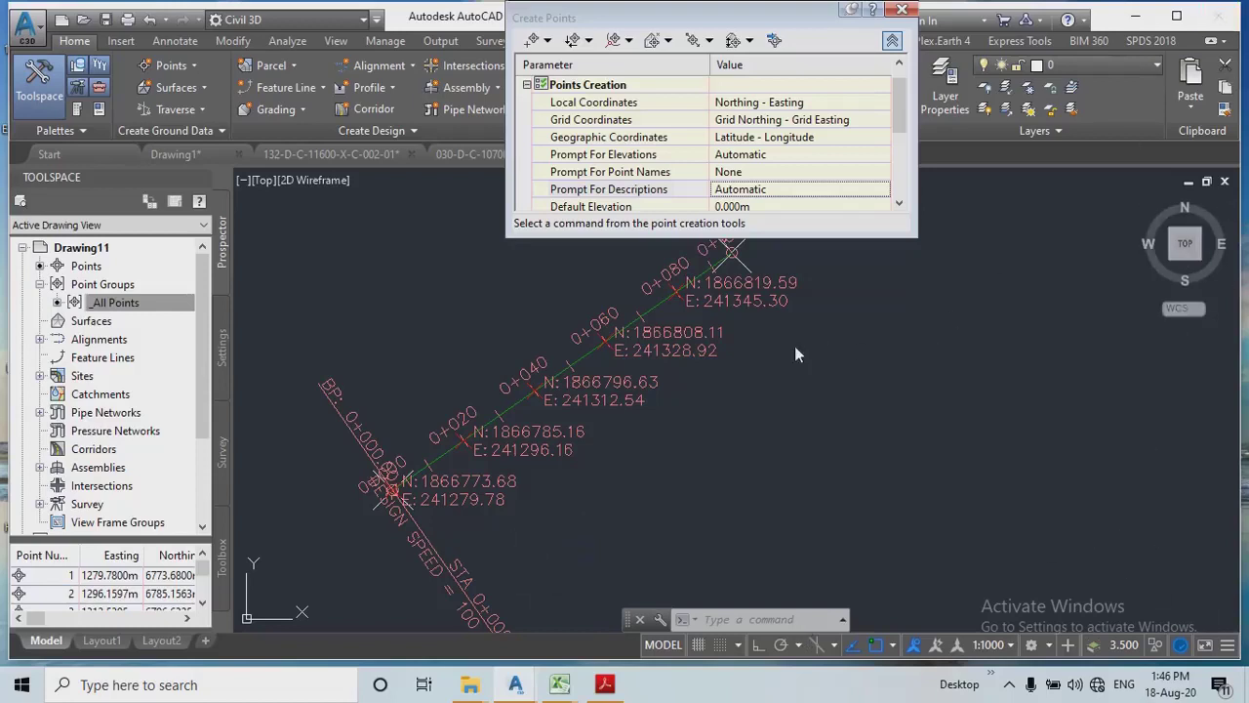
pyautogui.hotkey('ctrl', 'q')
pyautogui.press('Escape')
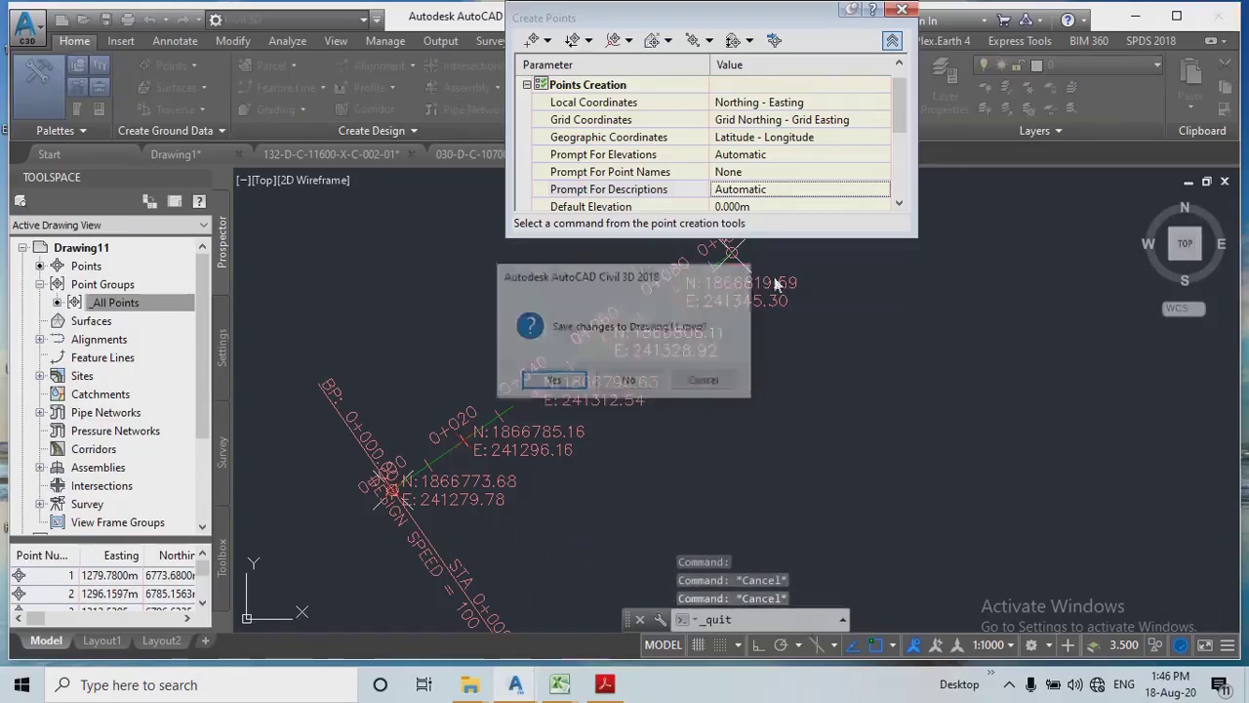